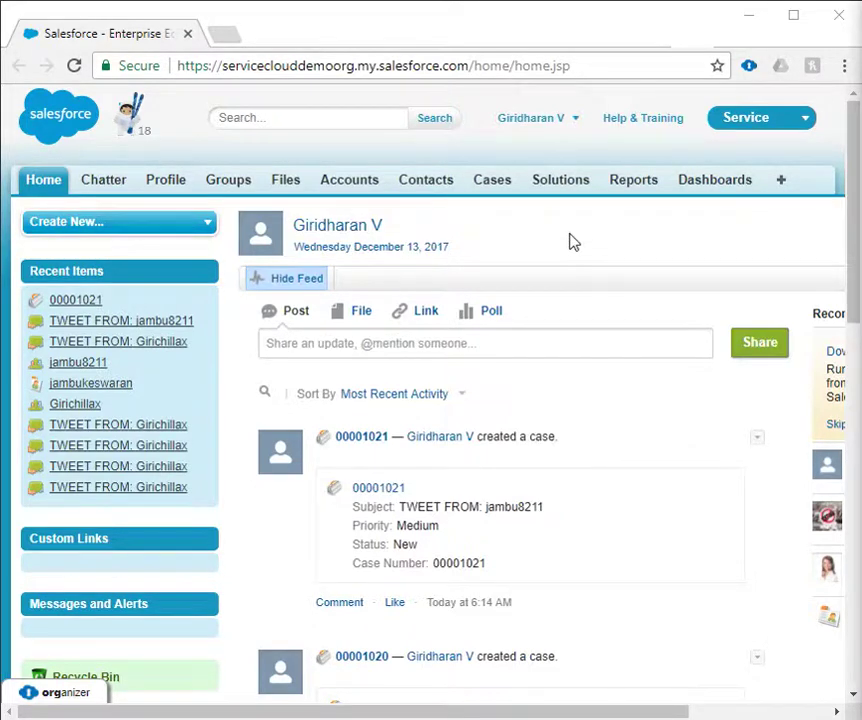
- Go to Setup and open the Live Agent Settings page by searching for "live ag"
{"action": "left_click", "coordinate": [550, 125]}
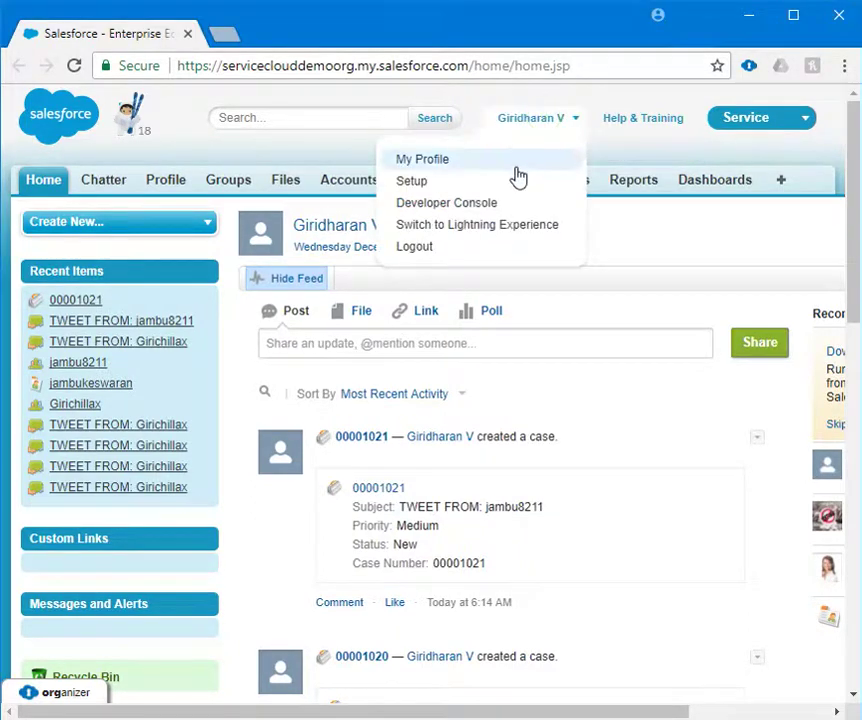
{"action": "left_click", "coordinate": [443, 188]}
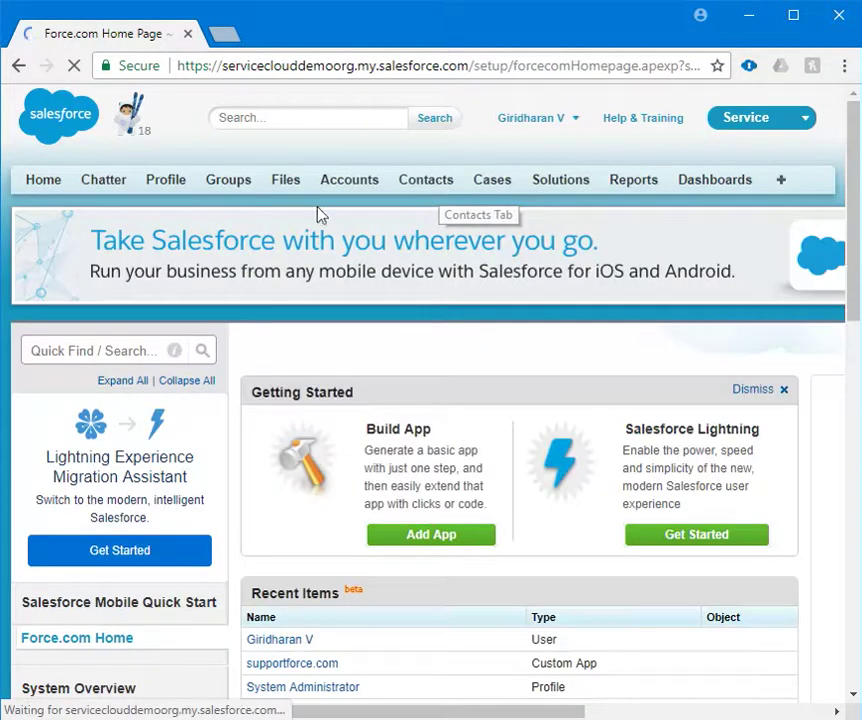
{"action": "left_click", "coordinate": [107, 351]}
{"action": "type", "text": "l"}
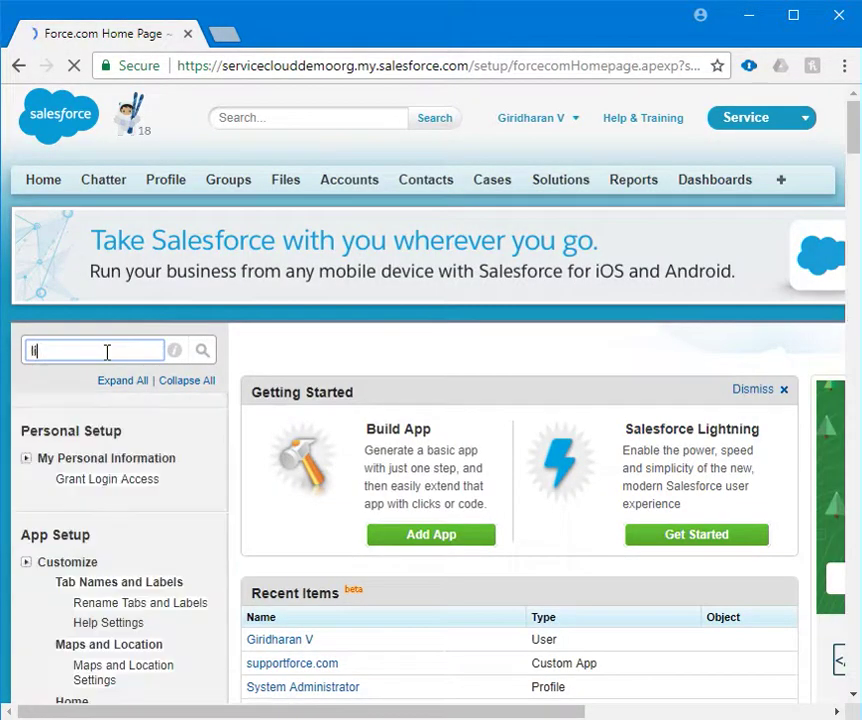
{"action": "type", "text": "ive ag"}
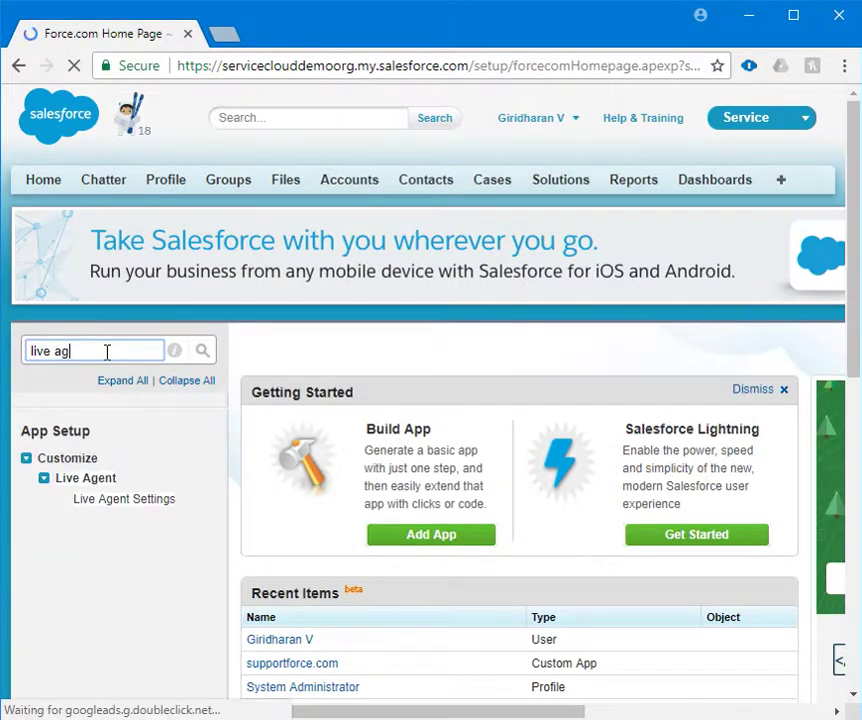
{"action": "left_click", "coordinate": [117, 499]}
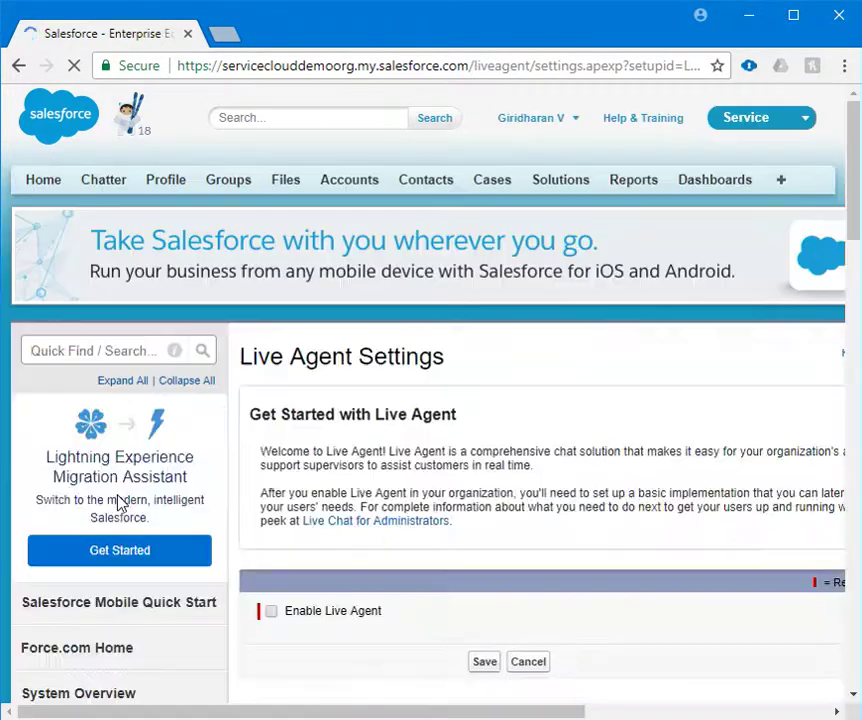
- Enable Live Agent for the organization and save the settings
{"action": "left_click", "coordinate": [271, 611]}
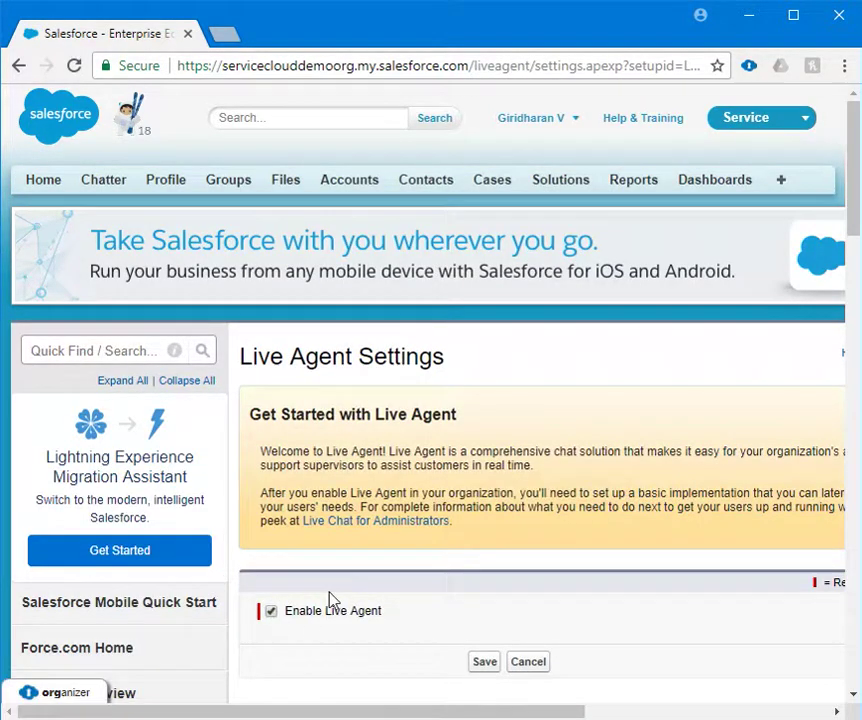
{"action": "scroll", "coordinate": [463, 645], "scroll_direction": "down", "scroll_amount": 1}
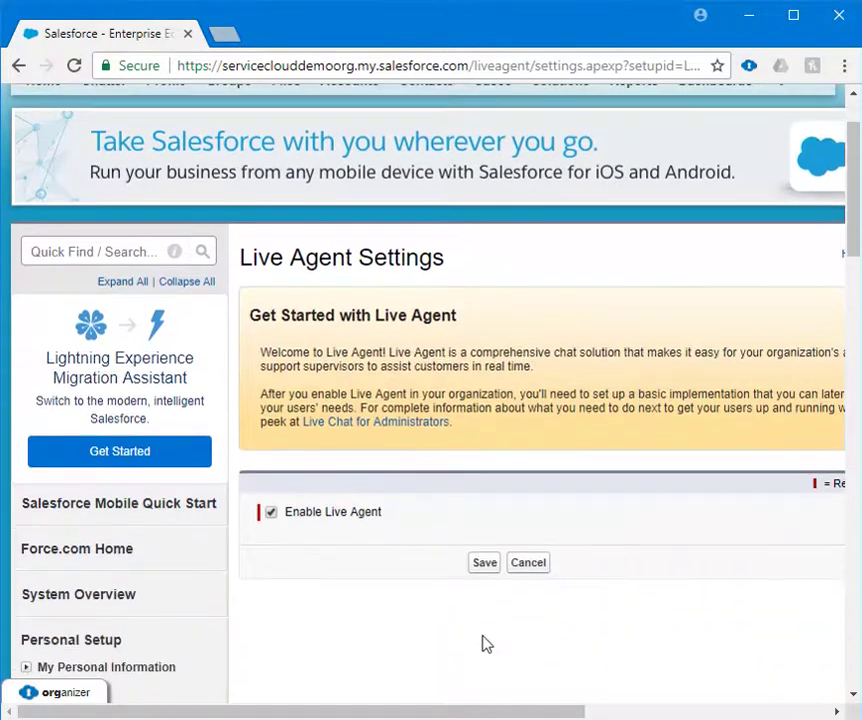
{"action": "left_click", "coordinate": [484, 566]}
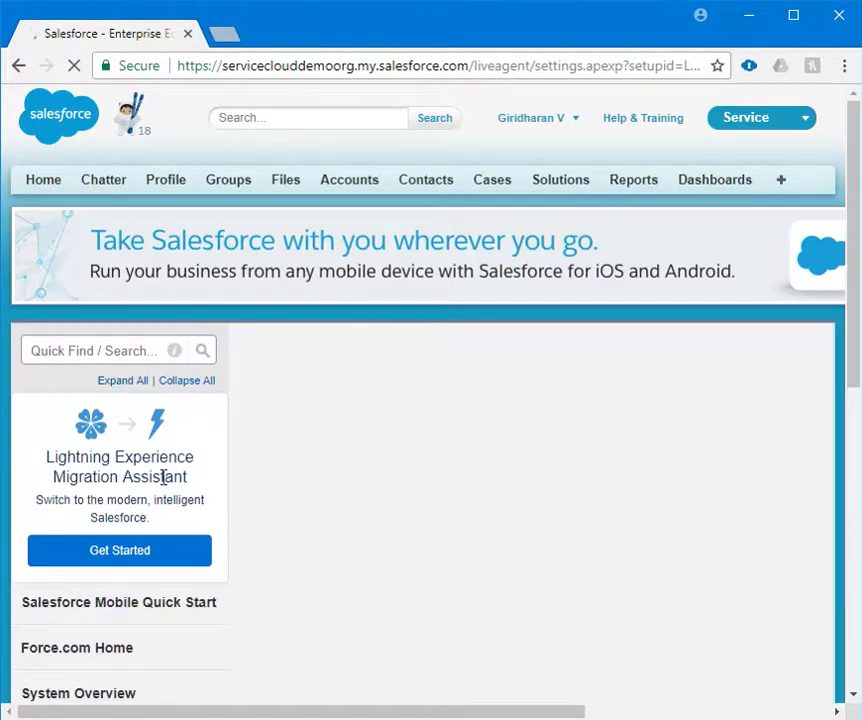
- Find the Users page under Manage Users in Setup and open the logged-in administrator's own user record
{"action": "scroll", "coordinate": [92, 350], "scroll_direction": "down", "scroll_amount": 2}
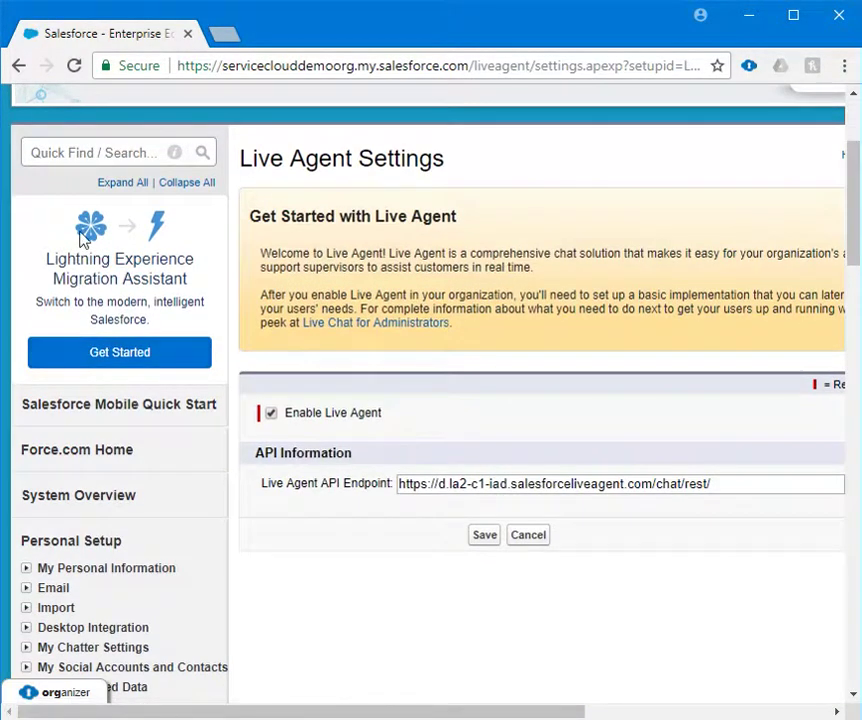
{"action": "left_click", "coordinate": [81, 153]}
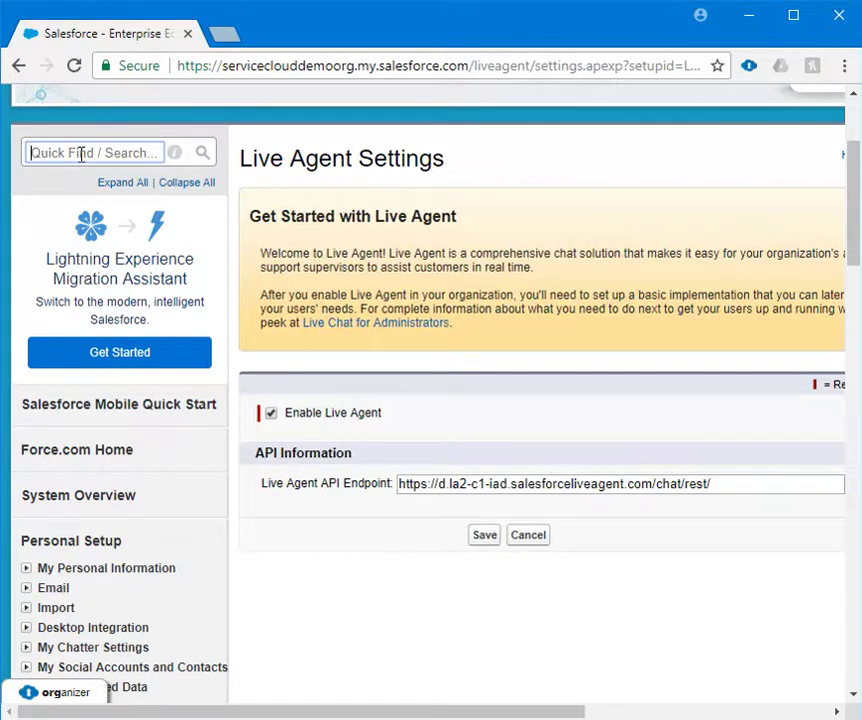
{"action": "type", "text": "users"}
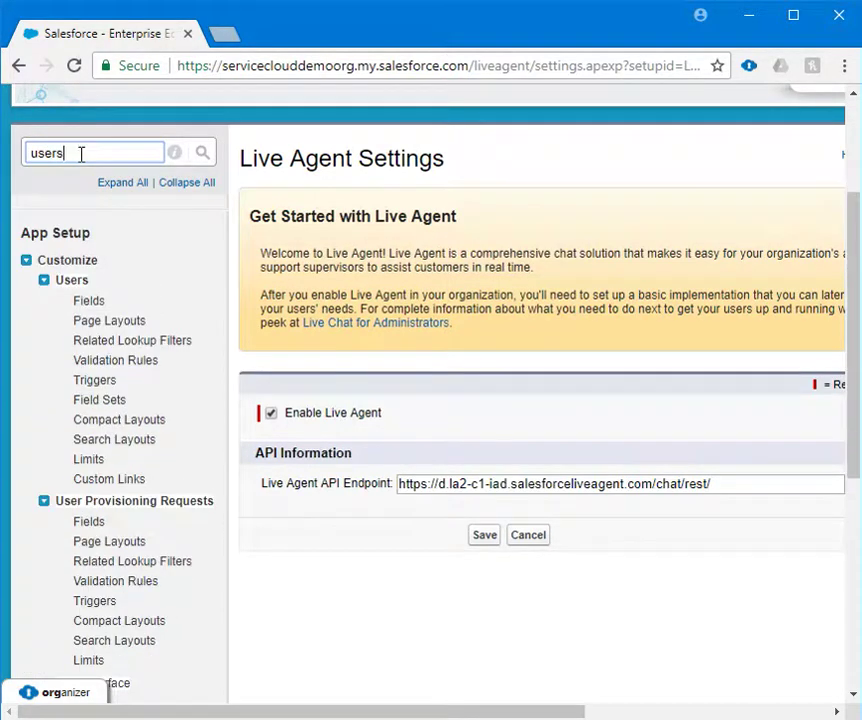
{"action": "scroll", "coordinate": [144, 377], "scroll_direction": "down", "scroll_amount": 3}
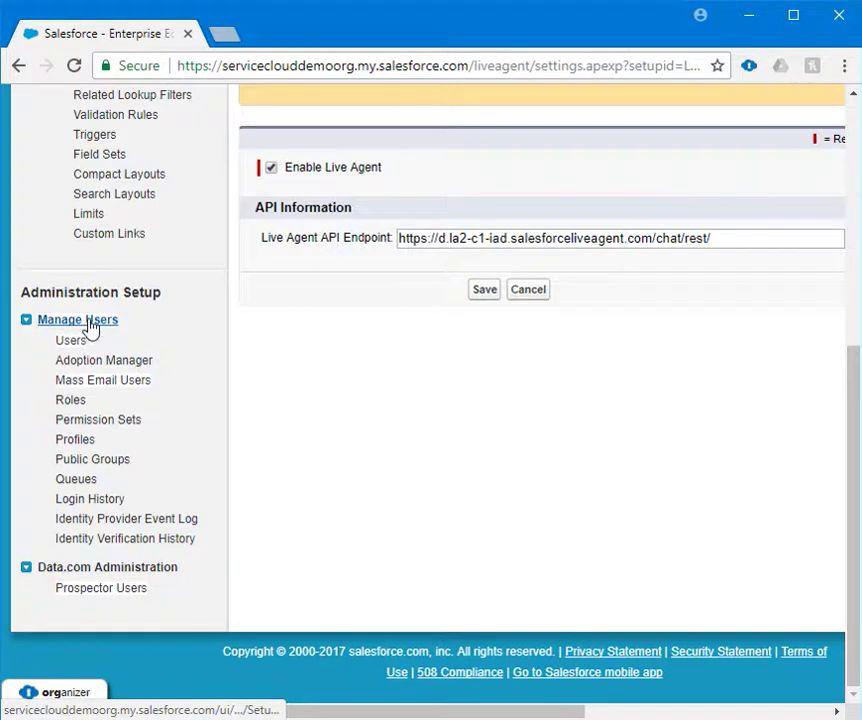
{"action": "left_click", "coordinate": [71, 341]}
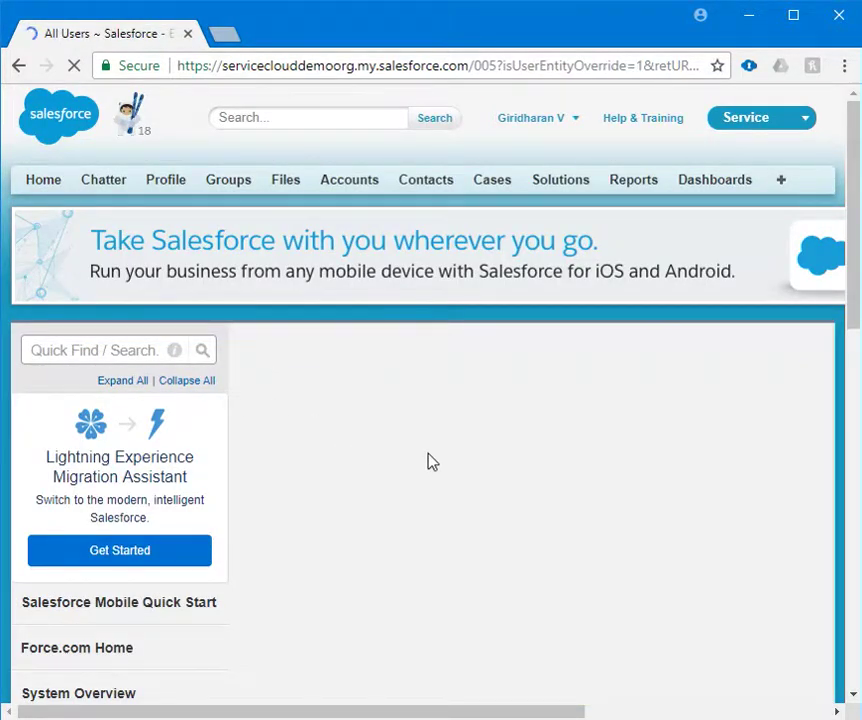
{"action": "scroll", "coordinate": [485, 472], "scroll_direction": "down", "scroll_amount": 3}
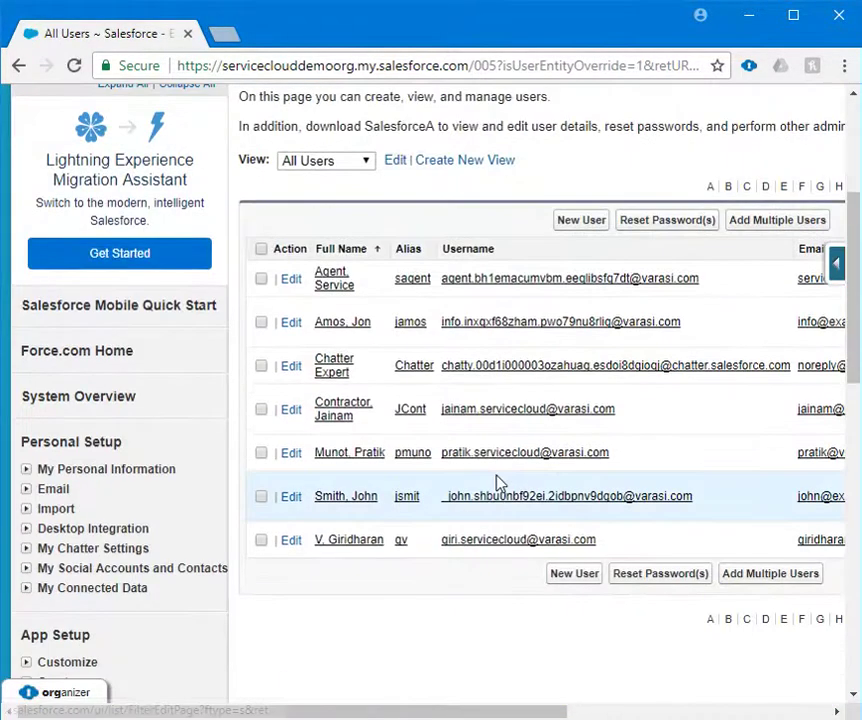
{"action": "left_click", "coordinate": [336, 546]}
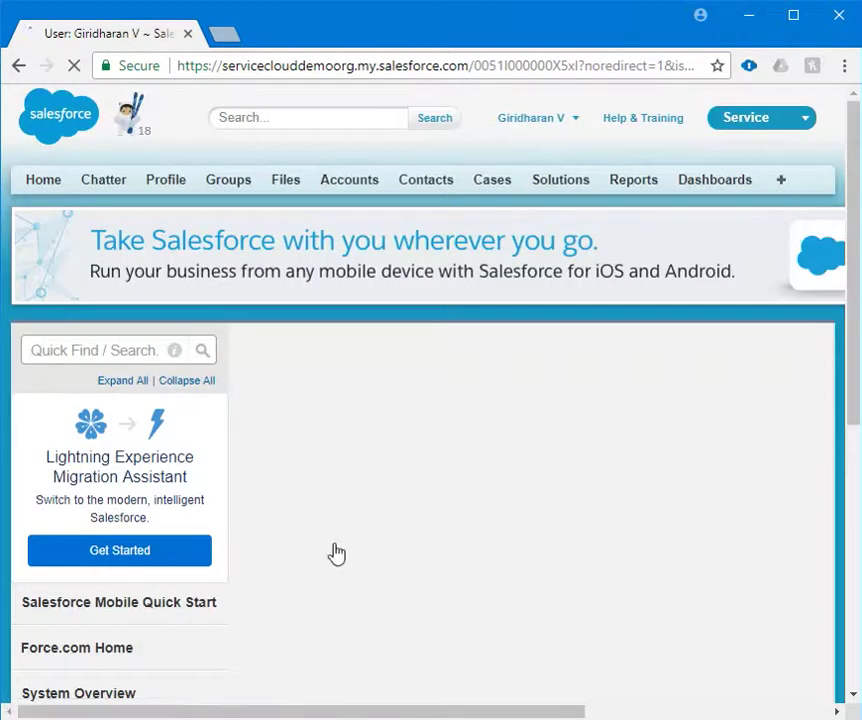
- Edit the user record to turn on the Live Agent User option and save it
{"action": "scroll", "coordinate": [480, 484], "scroll_direction": "down", "scroll_amount": 1}
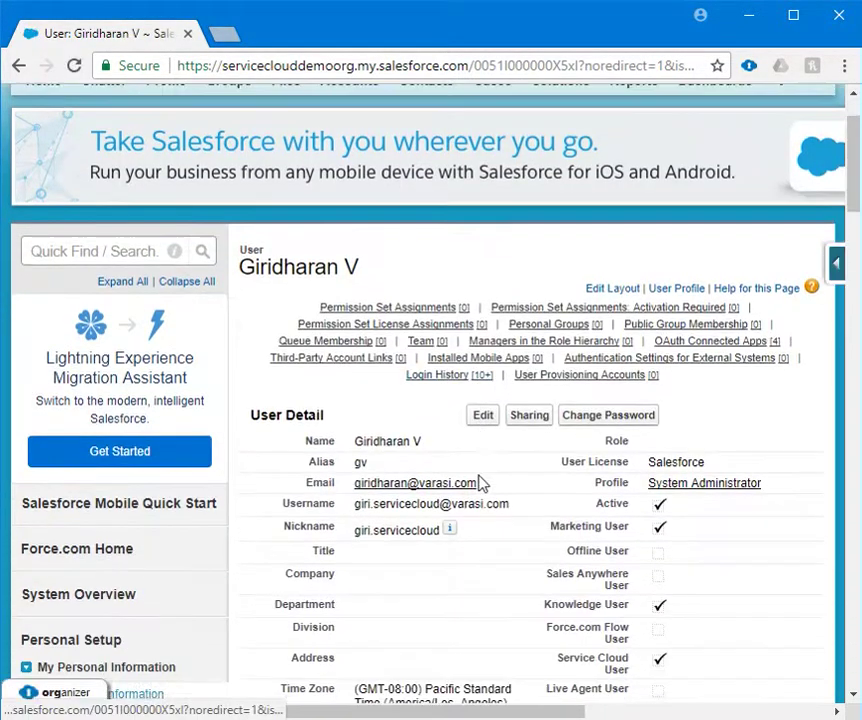
{"action": "left_click", "coordinate": [481, 418]}
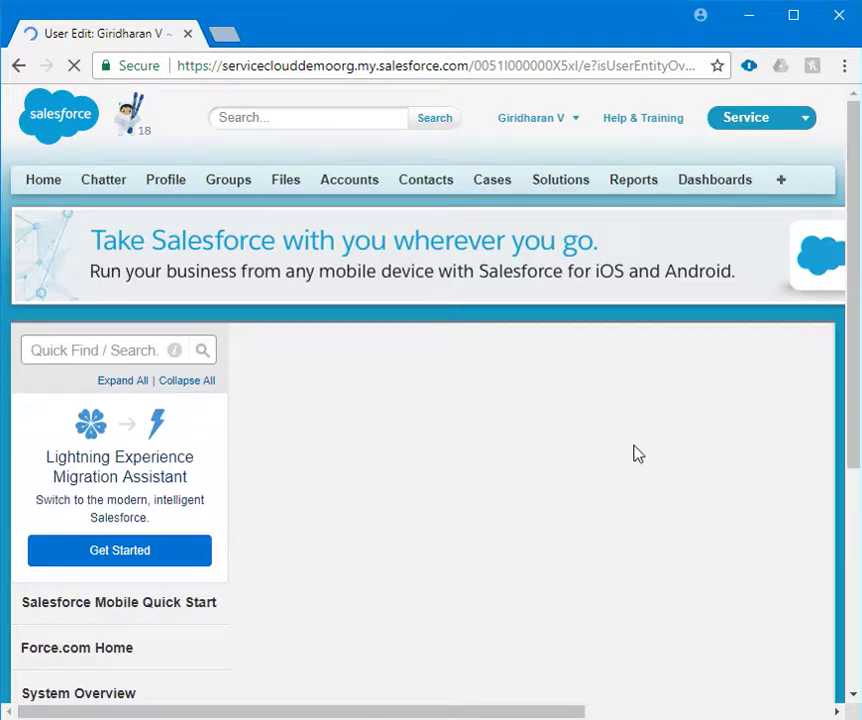
{"action": "scroll", "coordinate": [700, 450], "scroll_direction": "down", "scroll_amount": 4}
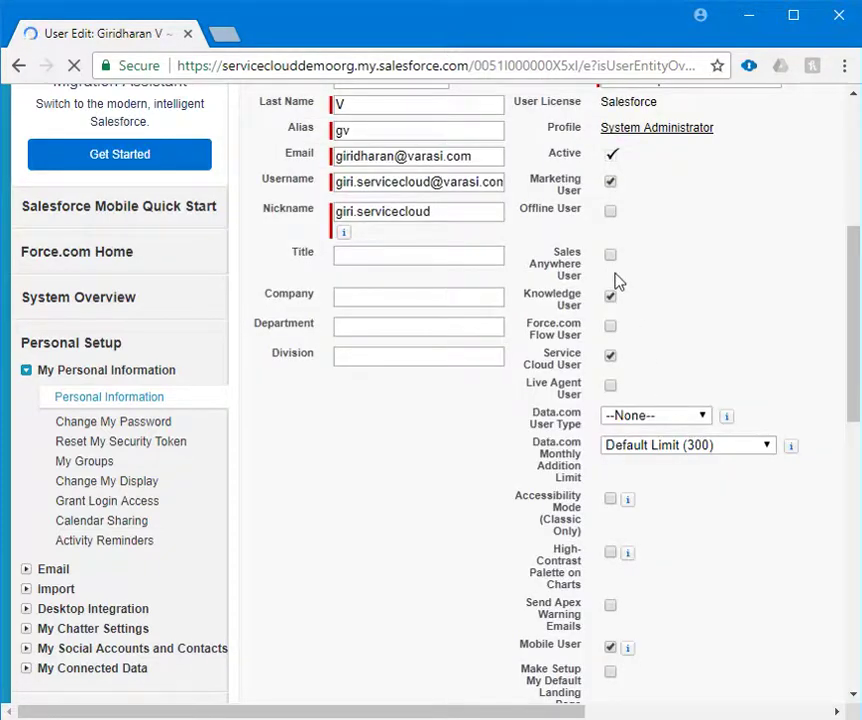
{"action": "left_click", "coordinate": [609, 386]}
{"action": "left_click_drag", "start_coordinate": [531, 389], "coordinate": [583, 398]}
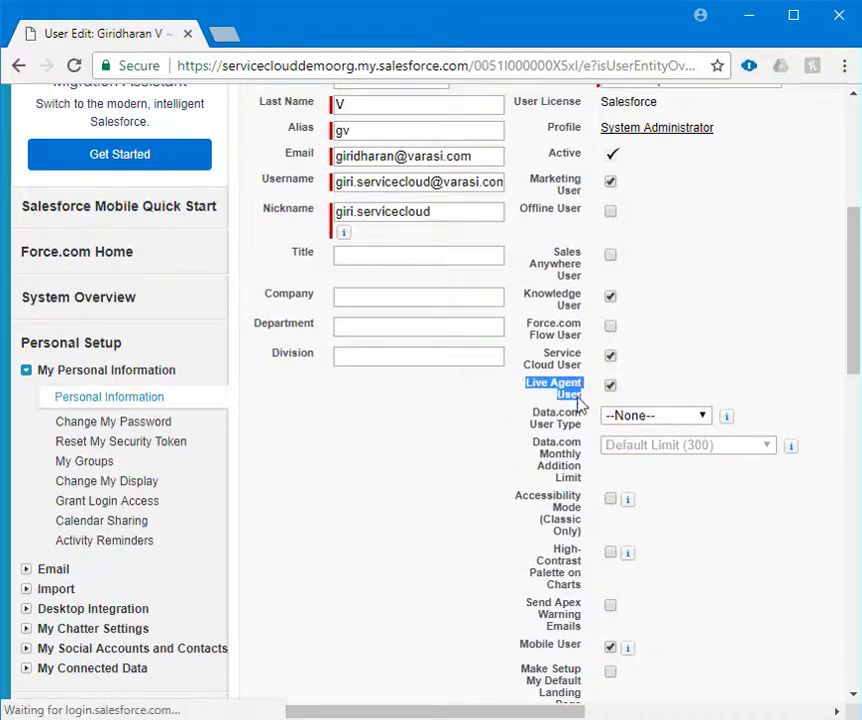
{"action": "scroll", "coordinate": [550, 360], "scroll_direction": "up", "scroll_amount": 4}
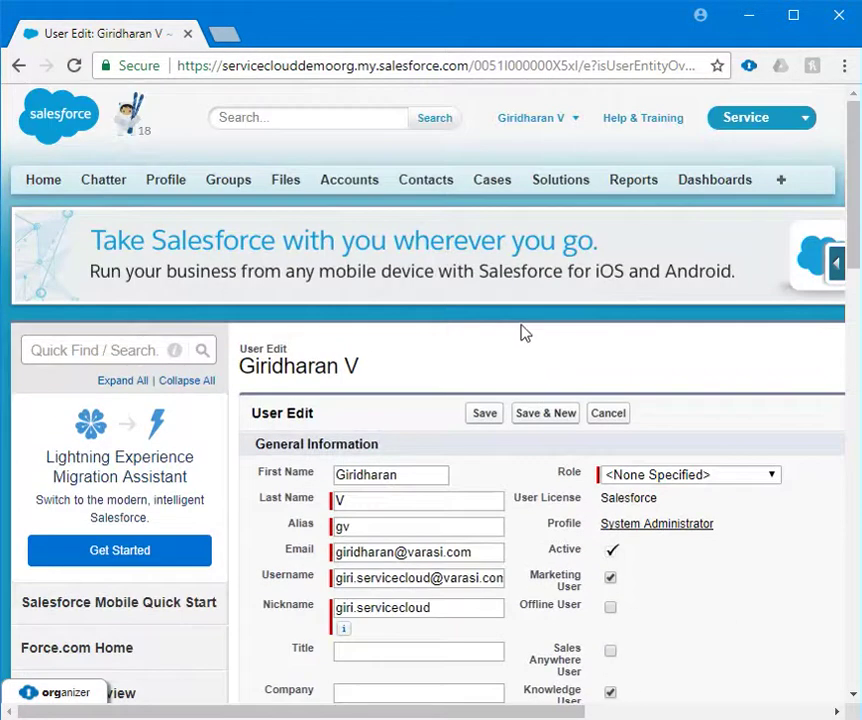
{"action": "left_click", "coordinate": [489, 413]}
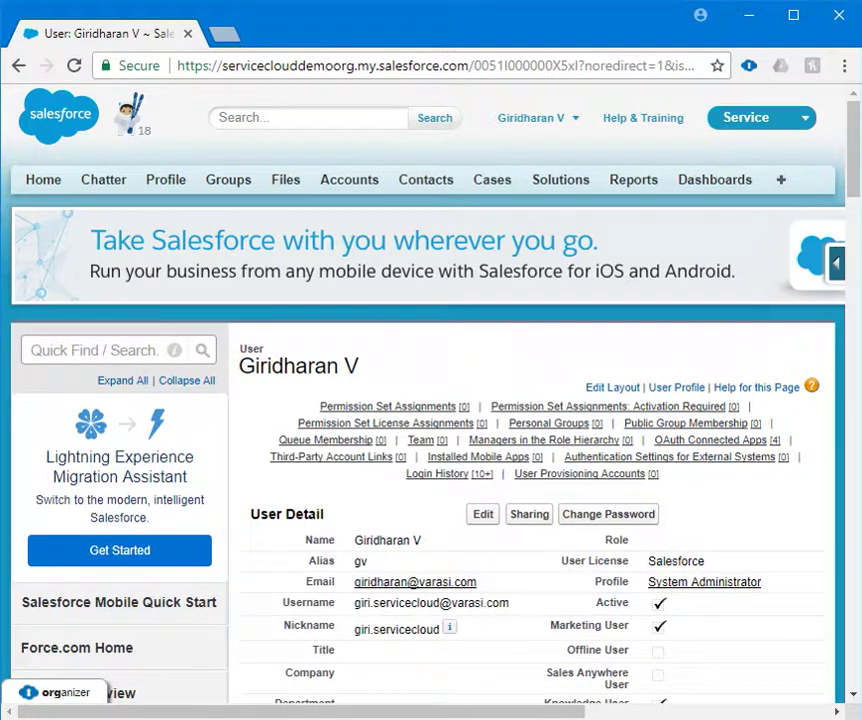
- Find the Live Agent Skills page in Setup and start a new skill named "Web Support", with its developer name filled in
{"action": "left_click", "coordinate": [34, 352]}
{"action": "type", "text": "skill"}
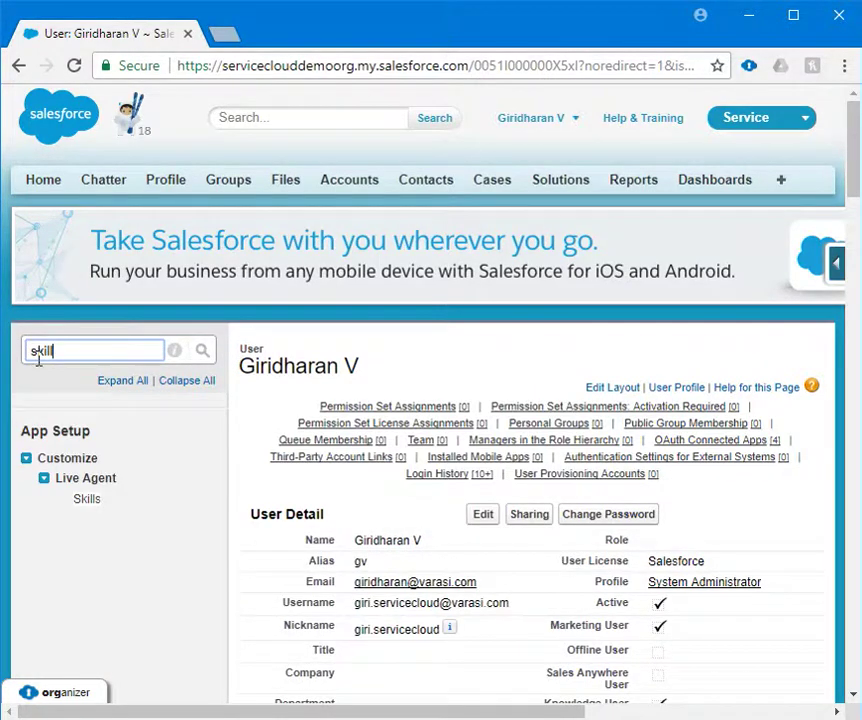
{"action": "left_click", "coordinate": [86, 500]}
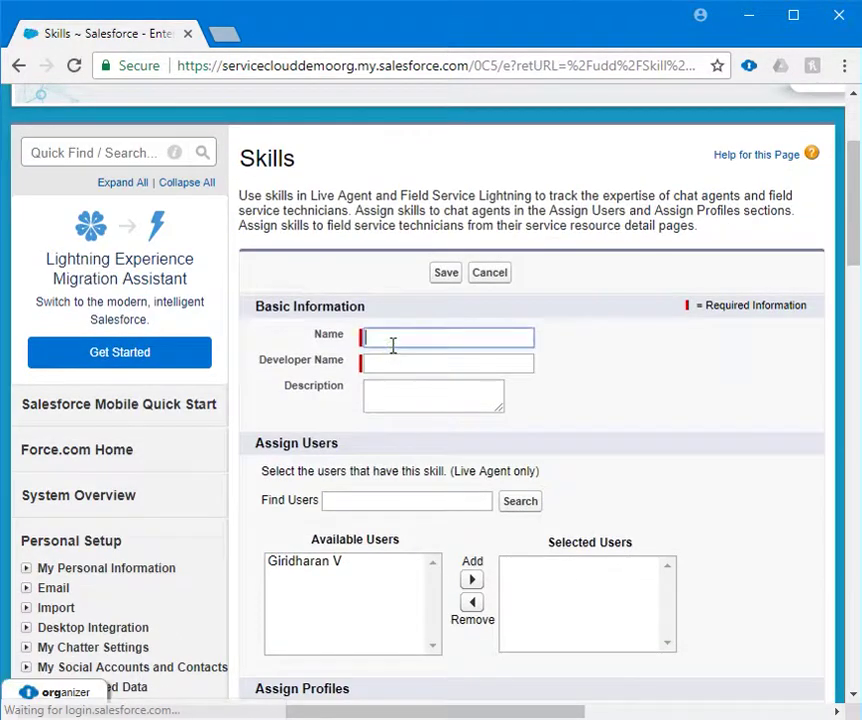
{"action": "type", "text": "Web"}
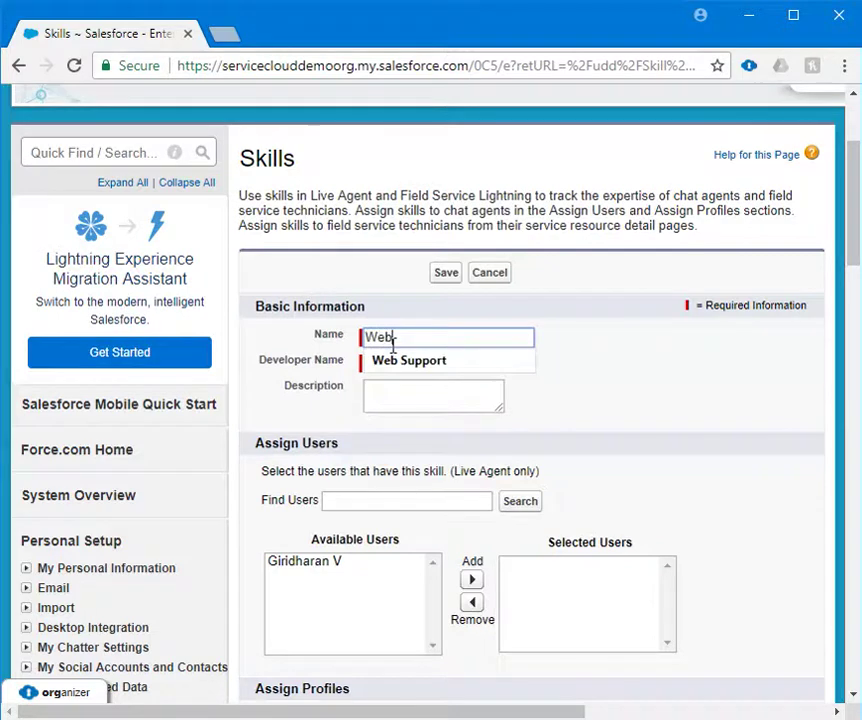
{"action": "key", "text": "Down"}
{"action": "key", "text": "Return"}
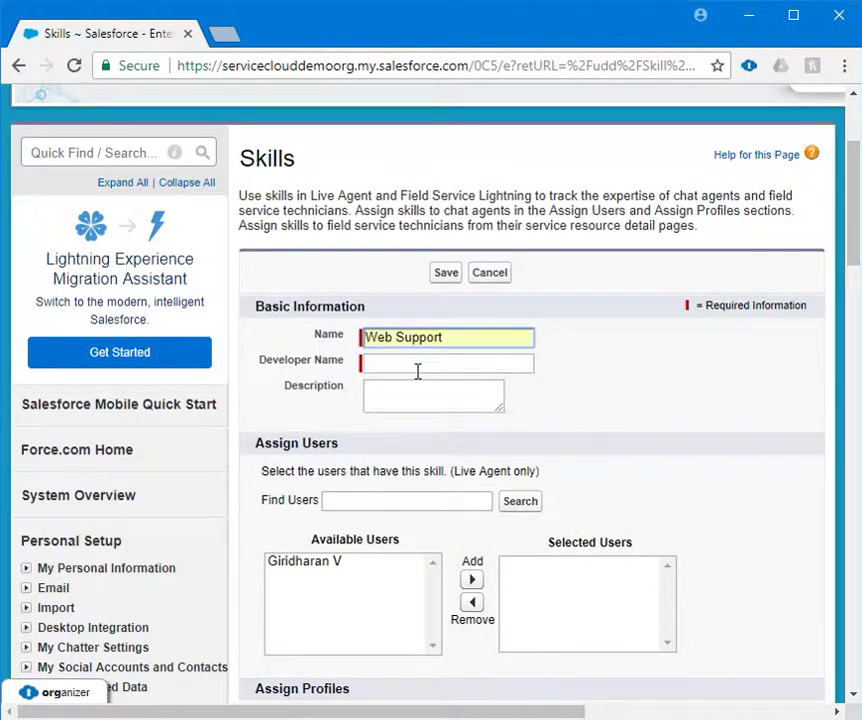
{"action": "left_click", "coordinate": [416, 366]}
- Assign the System Administrator and Standard User profiles to the Web Support skill and save it
{"action": "scroll", "coordinate": [458, 396], "scroll_direction": "down", "scroll_amount": 4}
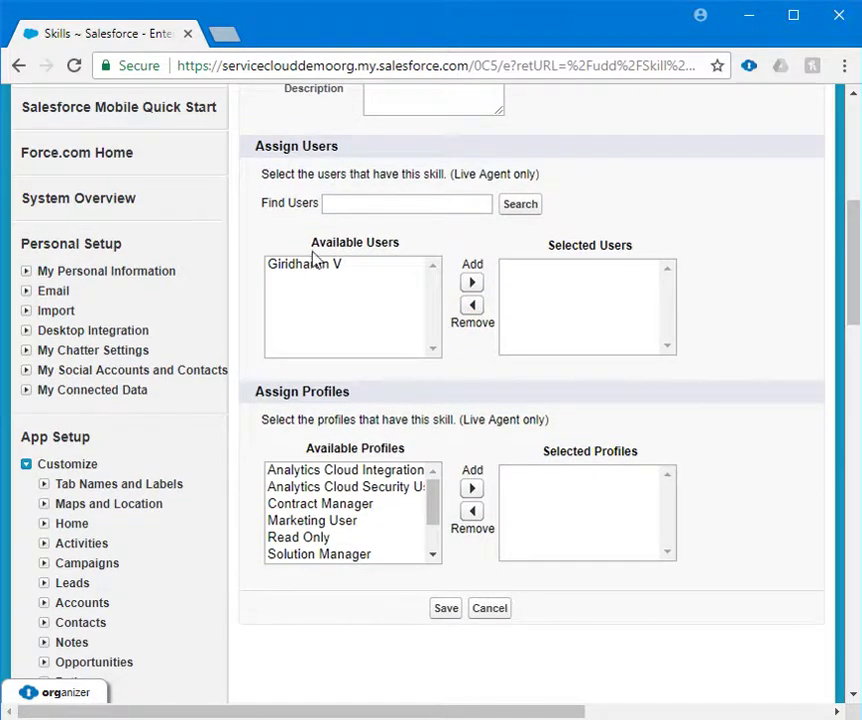
{"action": "left_click_drag", "start_coordinate": [256, 148], "coordinate": [348, 152]}
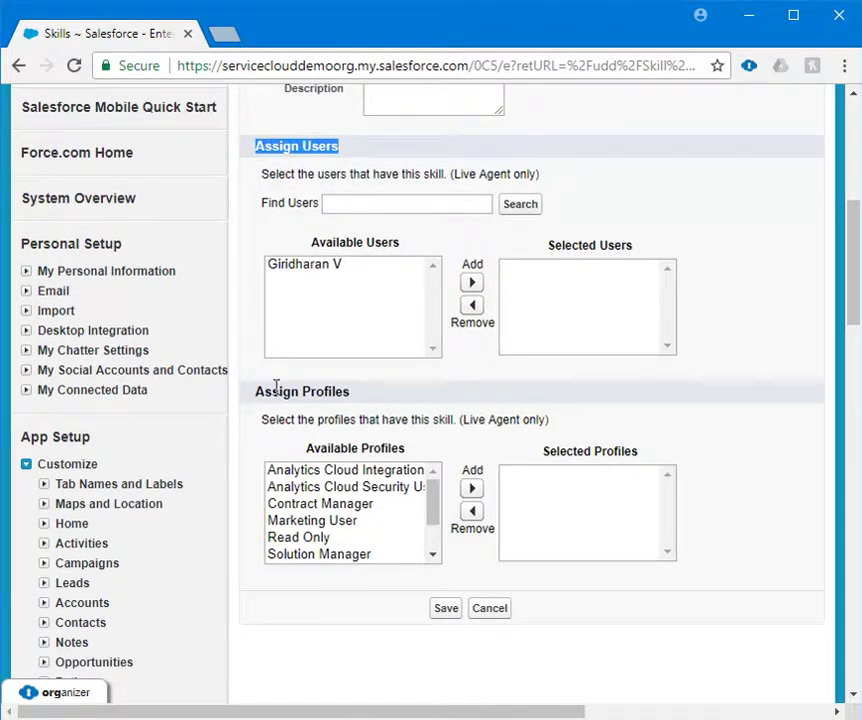
{"action": "left_click_drag", "start_coordinate": [255, 391], "coordinate": [348, 396]}
{"action": "scroll", "coordinate": [371, 541], "scroll_direction": "down", "scroll_amount": 2}
{"action": "left_click", "coordinate": [351, 555]}
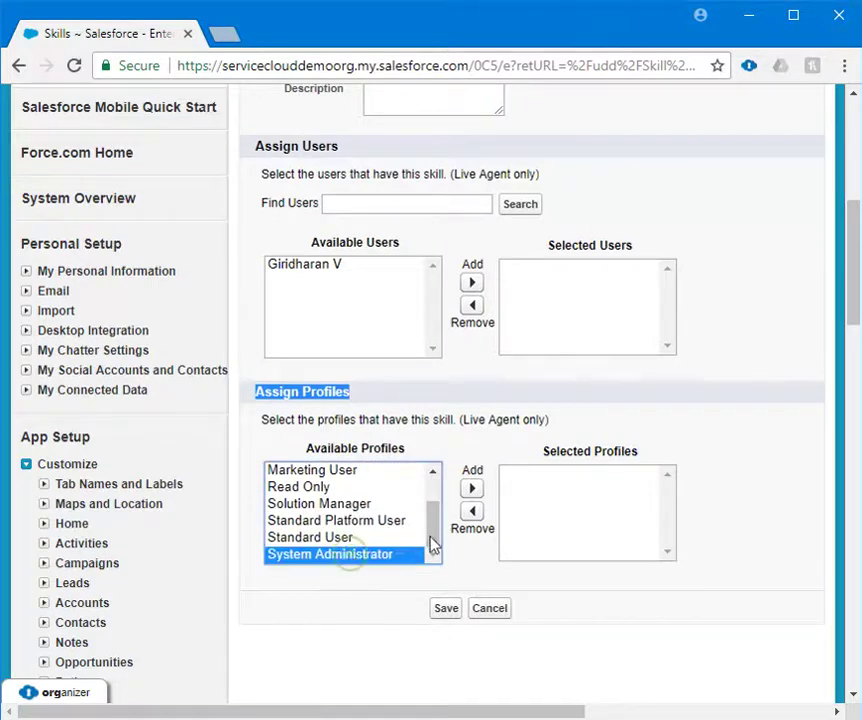
{"action": "left_click", "coordinate": [472, 488]}
{"action": "left_click", "coordinate": [352, 553]}
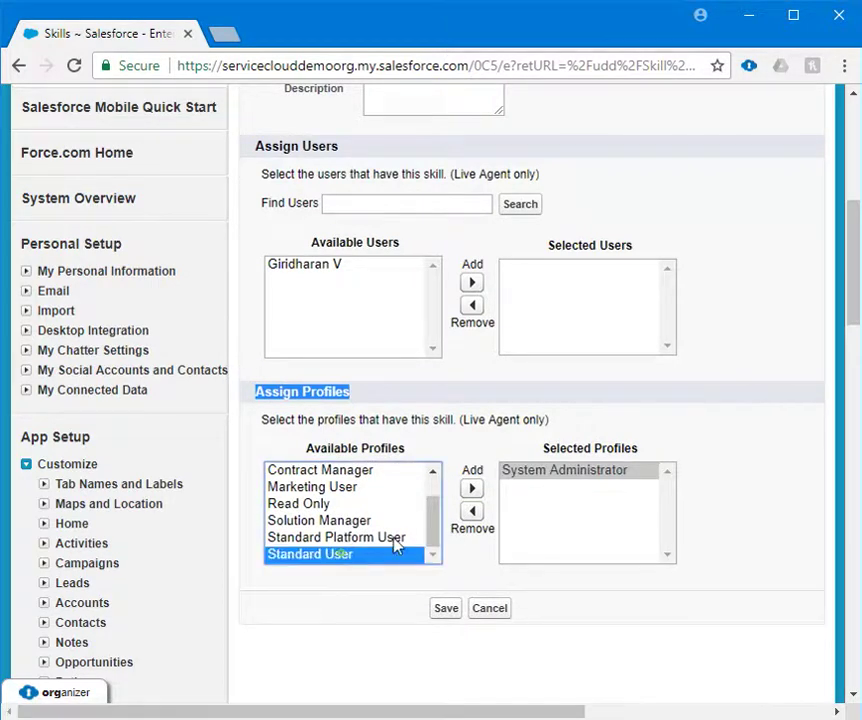
{"action": "left_click", "coordinate": [472, 488]}
{"action": "scroll", "coordinate": [371, 528], "scroll_direction": "down", "scroll_amount": 1}
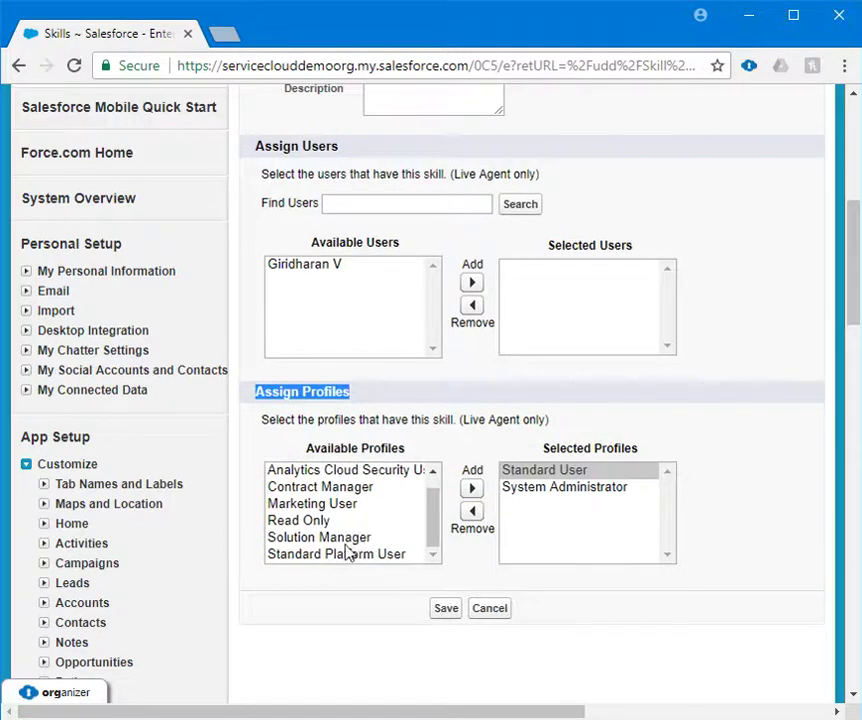
{"action": "scroll", "coordinate": [366, 540], "scroll_direction": "up", "scroll_amount": 4}
{"action": "scroll", "coordinate": [368, 545], "scroll_direction": "down", "scroll_amount": 4}
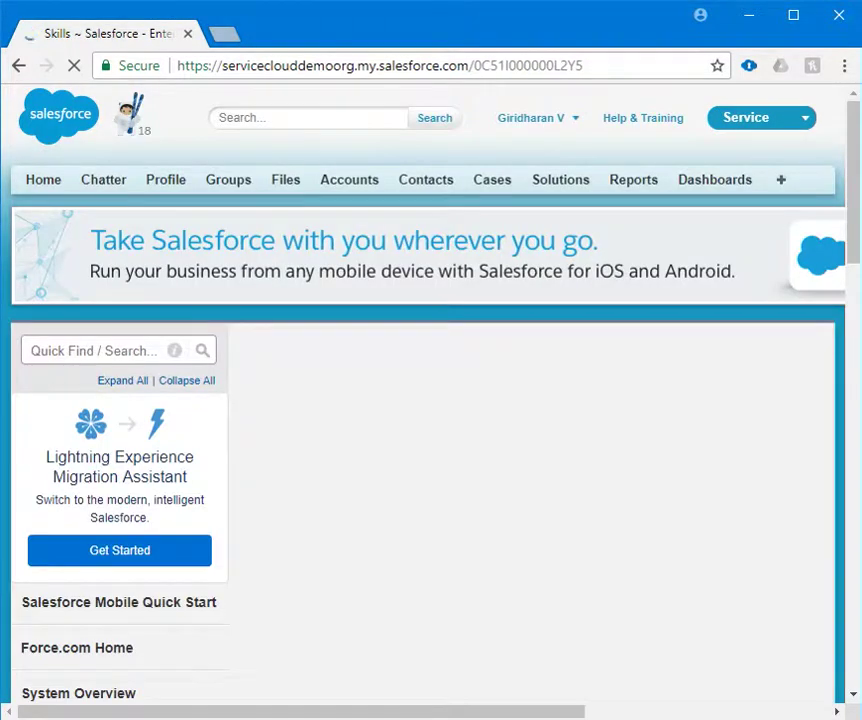
- Search Setup for "configu" and open the Live Agent Configurations page
{"action": "left_click", "coordinate": [70, 350]}
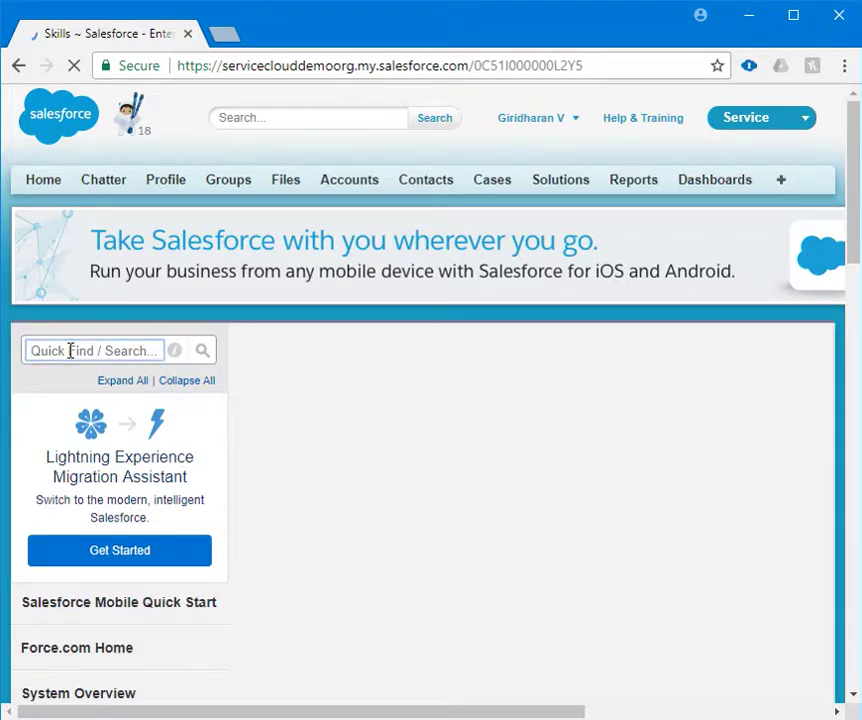
{"action": "type", "text": "co"}
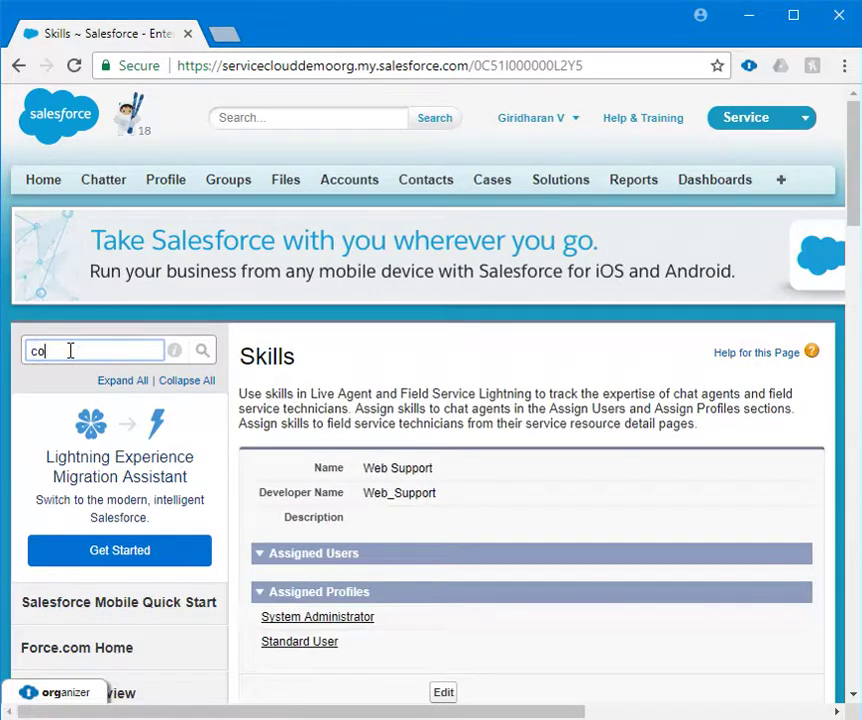
{"action": "type", "text": "nfigu"}
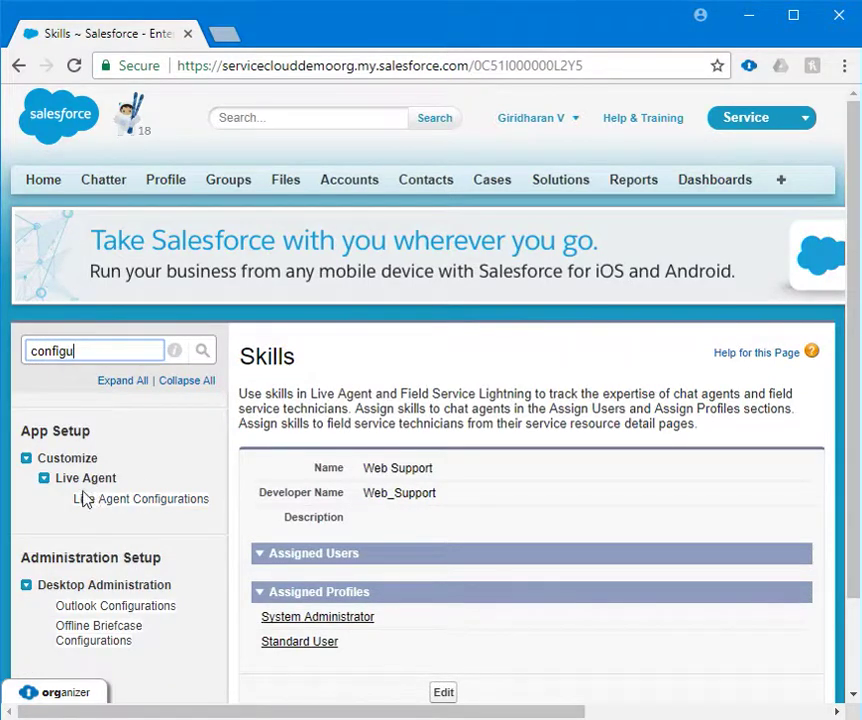
{"action": "left_click", "coordinate": [106, 506]}
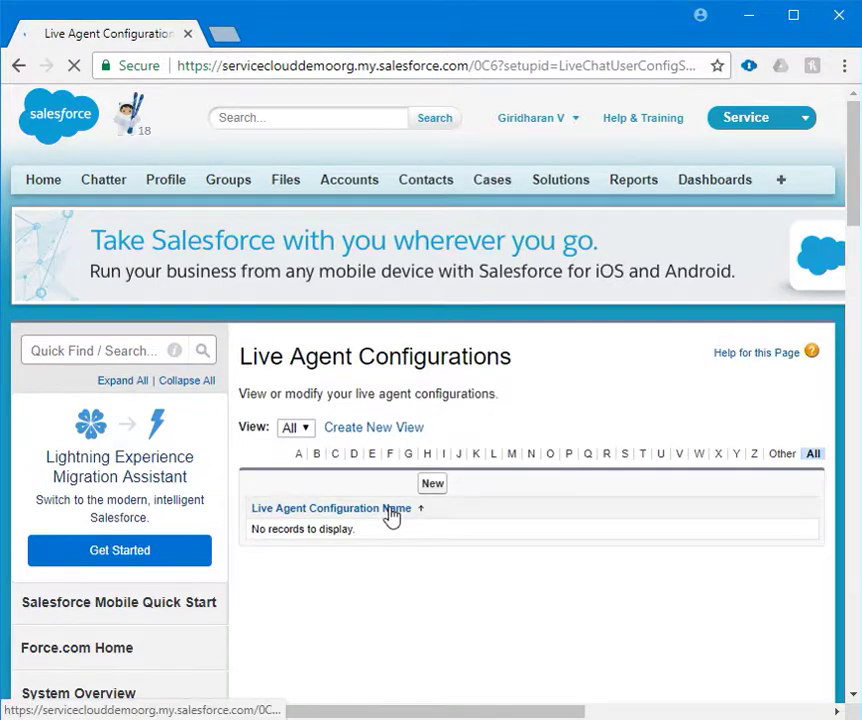
- Start a new Live Agent configuration named "Web Support Configuration" with the developer name Web_Support_Configuration
{"action": "left_click", "coordinate": [436, 485]}
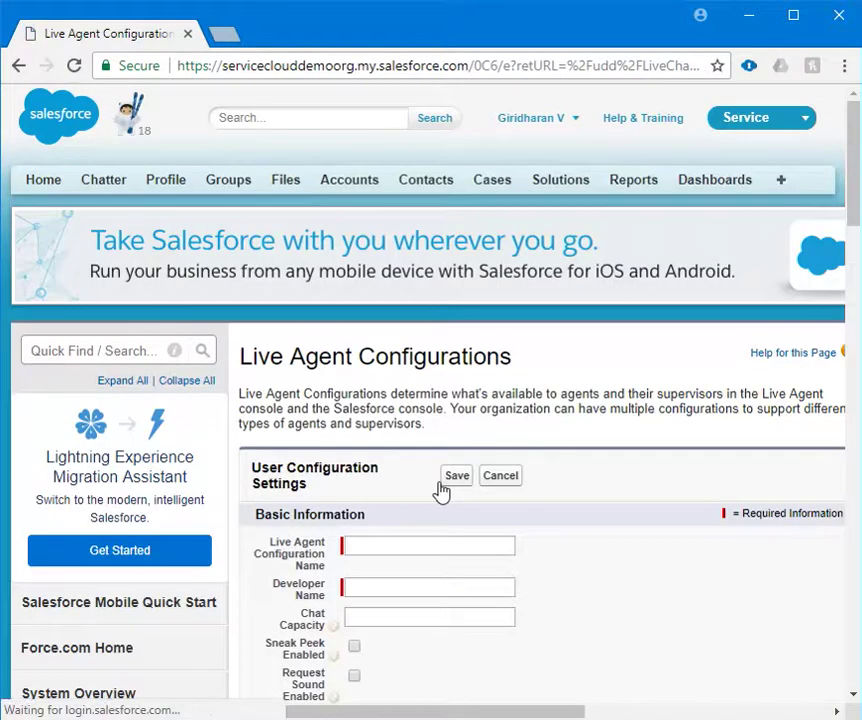
{"action": "left_click", "coordinate": [407, 546]}
{"action": "type", "text": "Web"}
{"action": "left_click", "coordinate": [420, 569]}
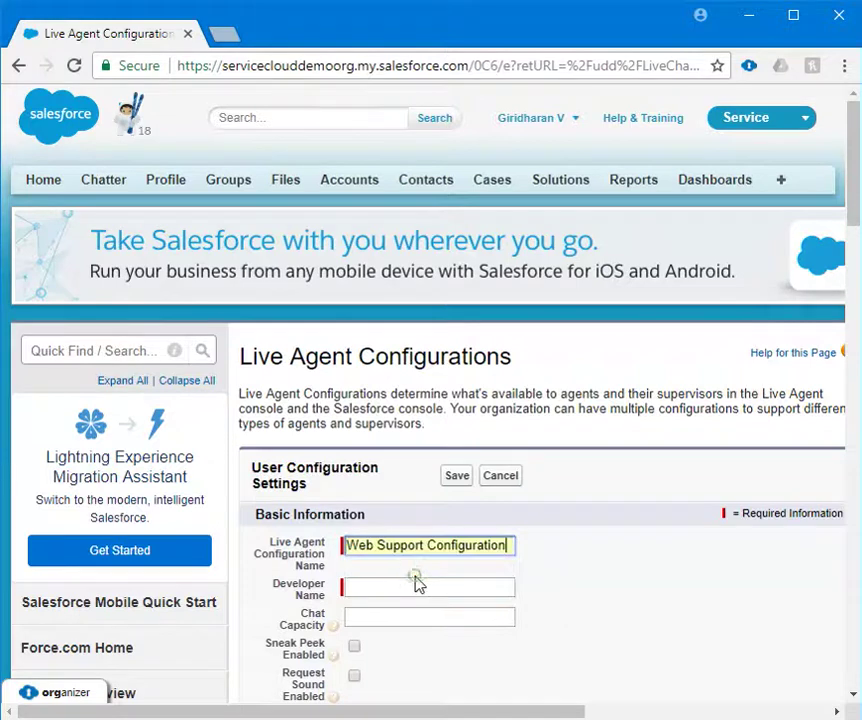
{"action": "scroll", "coordinate": [425, 579], "scroll_direction": "down", "scroll_amount": 2}
{"action": "left_click", "coordinate": [428, 386]}
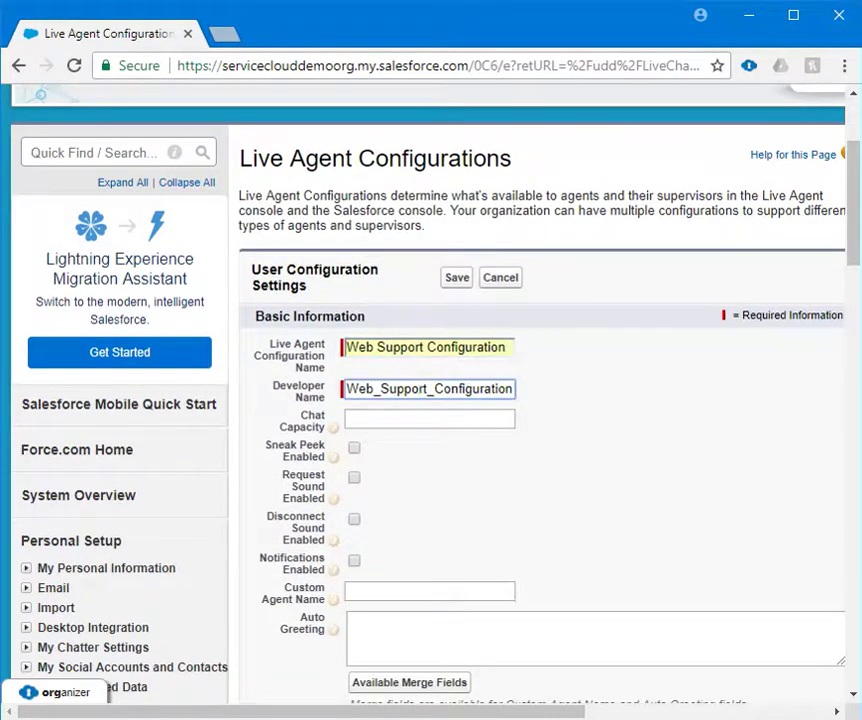
- Assign the Standard User and System Administrator profiles to the Web Support Configuration and save it
{"action": "scroll", "coordinate": [475, 543], "scroll_direction": "down", "scroll_amount": 9}
{"action": "scroll", "coordinate": [330, 480], "scroll_direction": "down", "scroll_amount": 1}
{"action": "left_click", "coordinate": [327, 478]}
{"action": "left_click", "coordinate": [472, 430]}
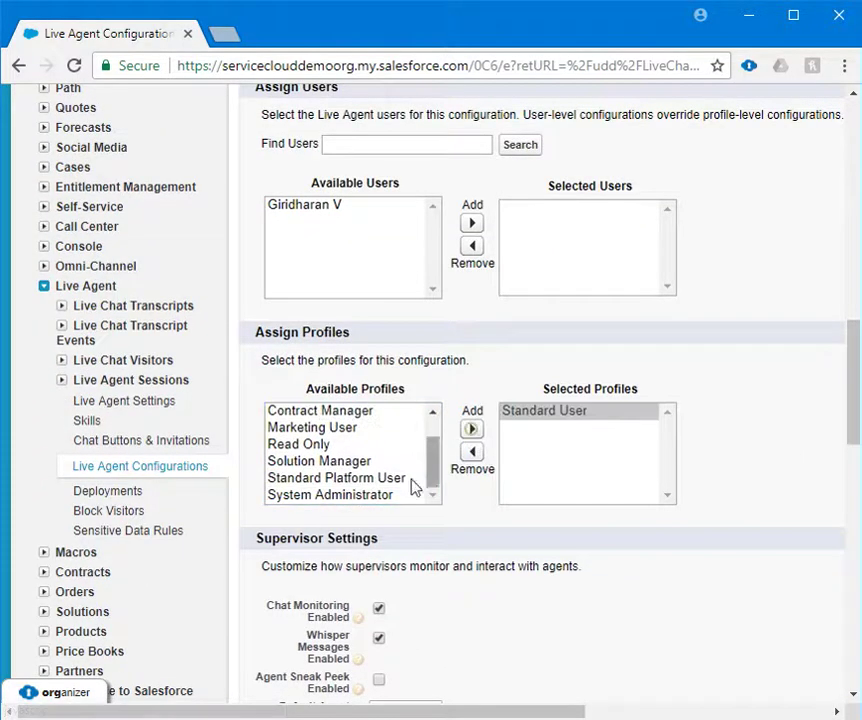
{"action": "left_click", "coordinate": [372, 496]}
{"action": "left_click", "coordinate": [472, 430]}
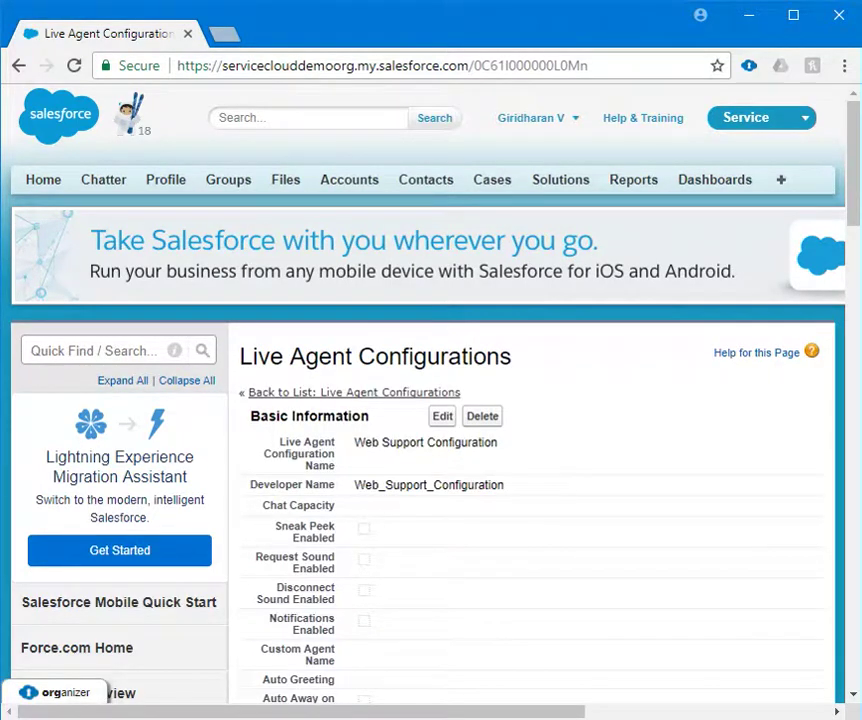
- Search Setup for "deploy" and start a new deployment from the Live Agent Deployments page
{"action": "left_click", "coordinate": [88, 350]}
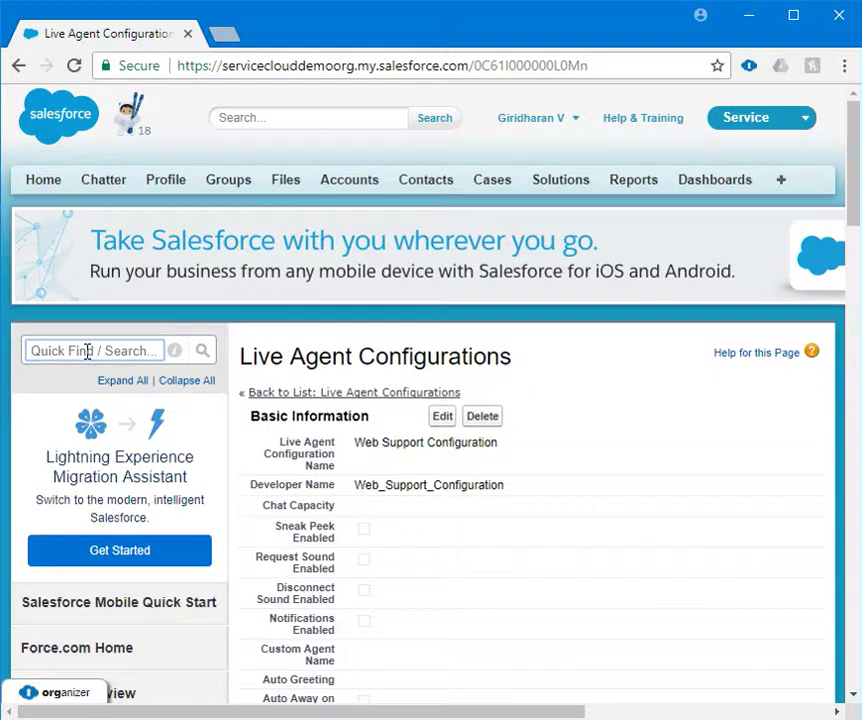
{"action": "type", "text": "deploy"}
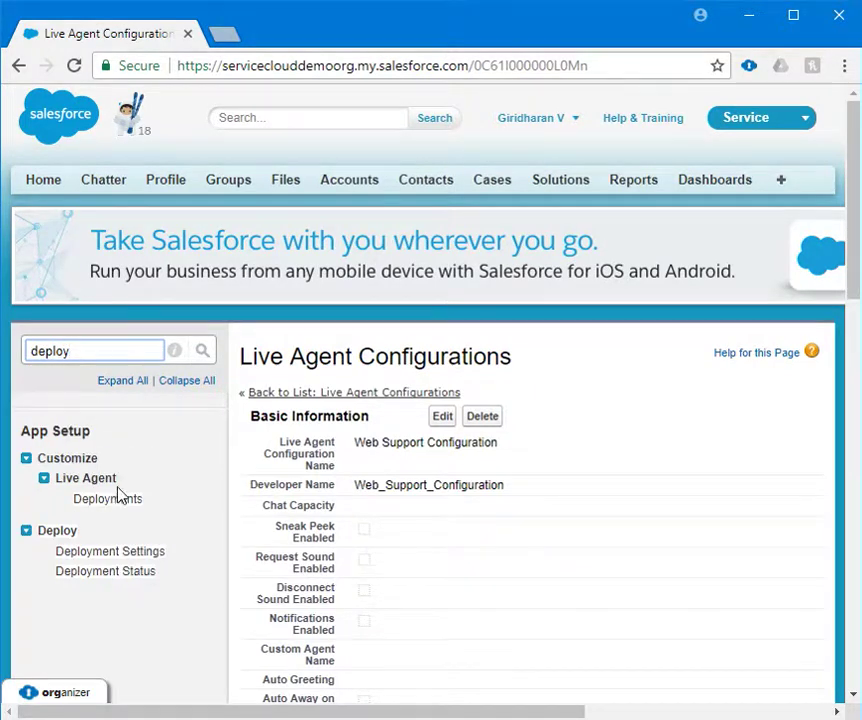
{"action": "left_click", "coordinate": [117, 500]}
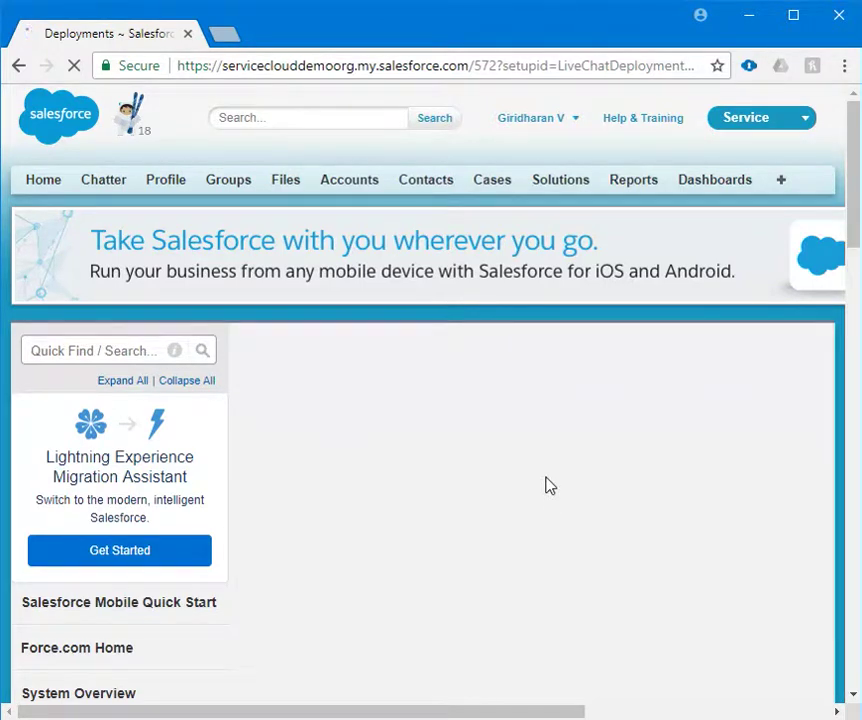
{"action": "scroll", "coordinate": [548, 485], "scroll_direction": "down", "scroll_amount": 3}
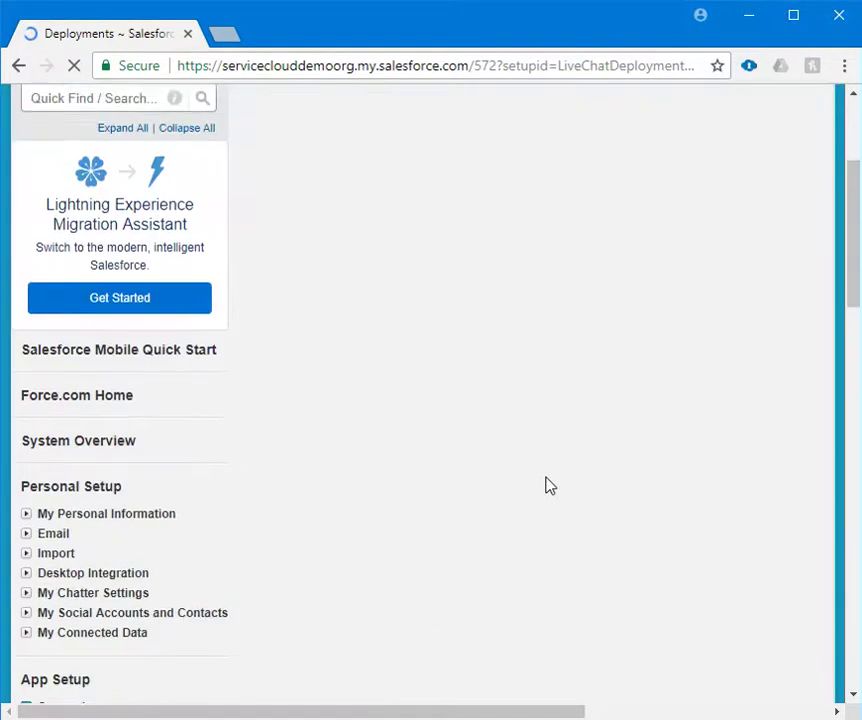
{"action": "scroll", "coordinate": [548, 485], "scroll_direction": "up", "scroll_amount": 2}
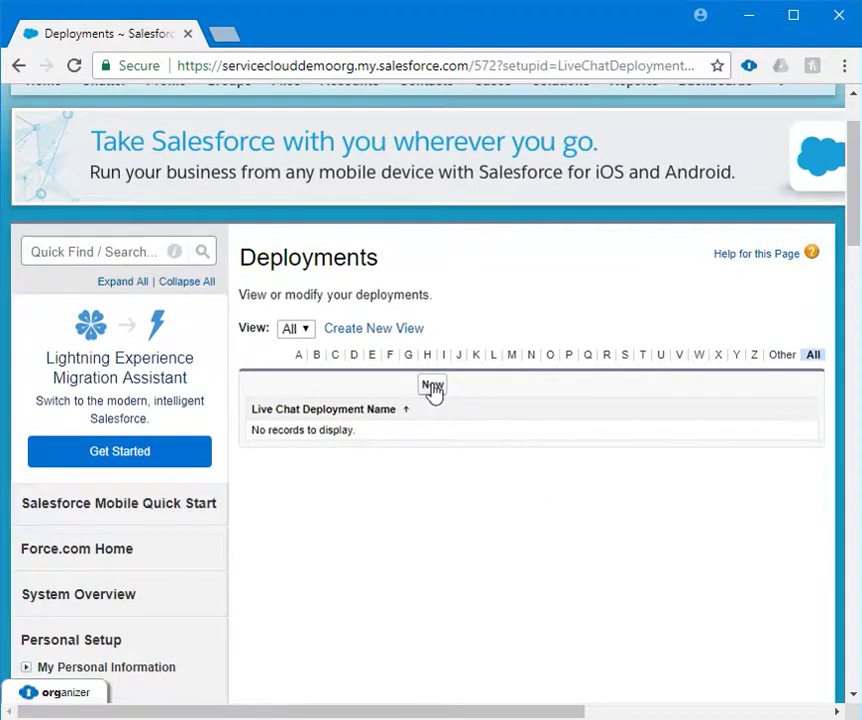
{"action": "left_click", "coordinate": [433, 386]}
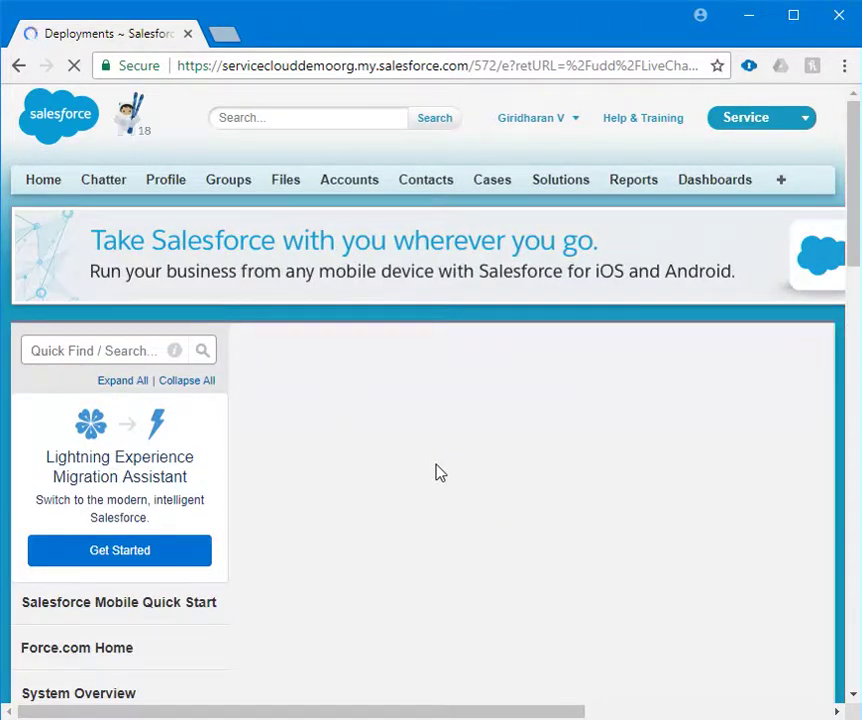
- Name the live chat deployment "Web Support Chat Deployment" and fill in its matching developer name
{"action": "left_click", "coordinate": [419, 514]}
{"action": "type", "text": "Web Support Chat Deployme"}
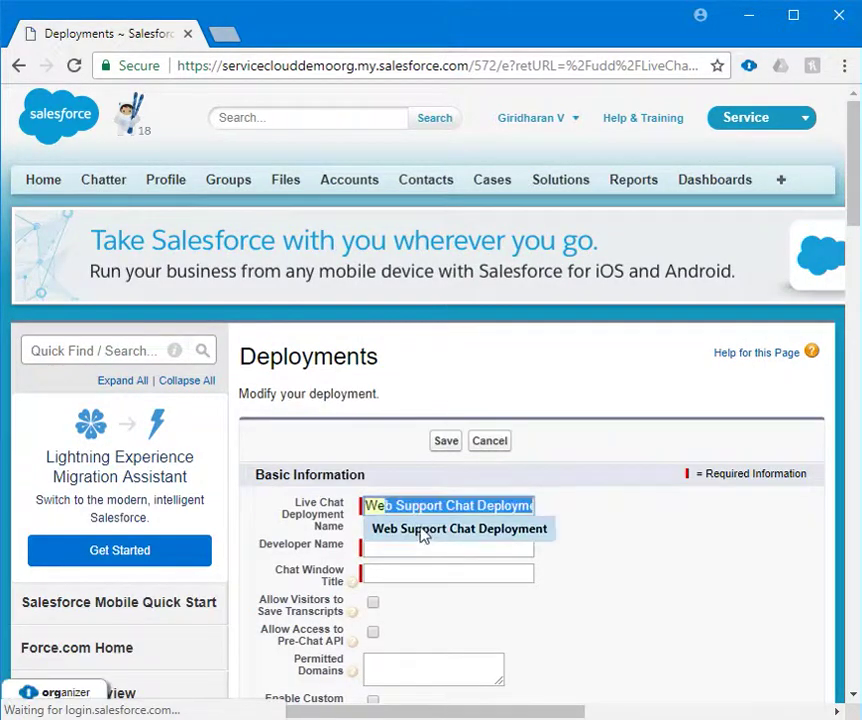
{"action": "left_click", "coordinate": [421, 531]}
{"action": "scroll", "coordinate": [435, 515], "scroll_direction": "down", "scroll_amount": 2}
{"action": "left_click", "coordinate": [431, 352]}
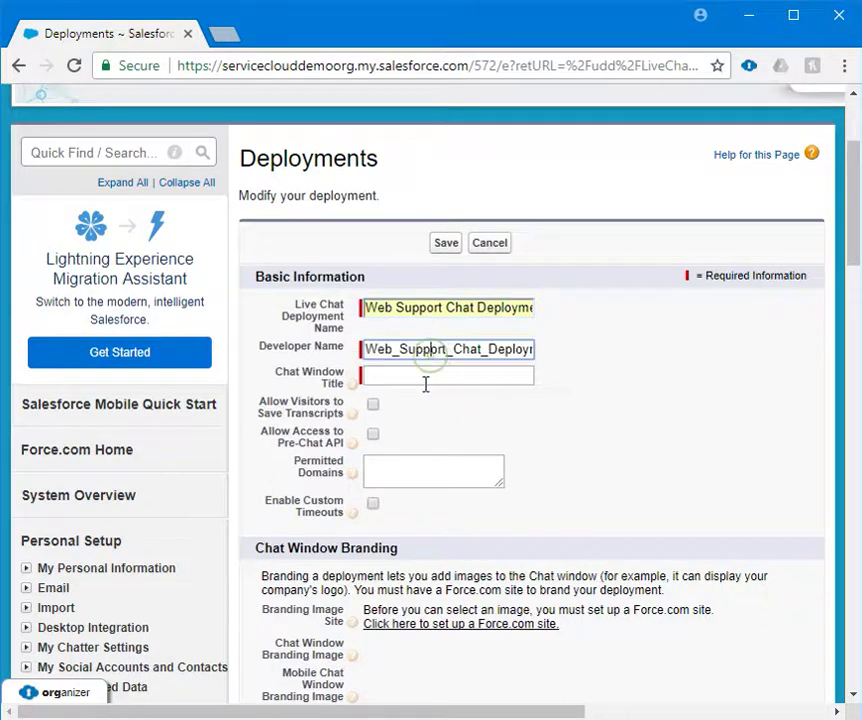
- Set the deployment's chat window title to "Cloud Fountain Support" and save the deployment
{"action": "left_click", "coordinate": [425, 381]}
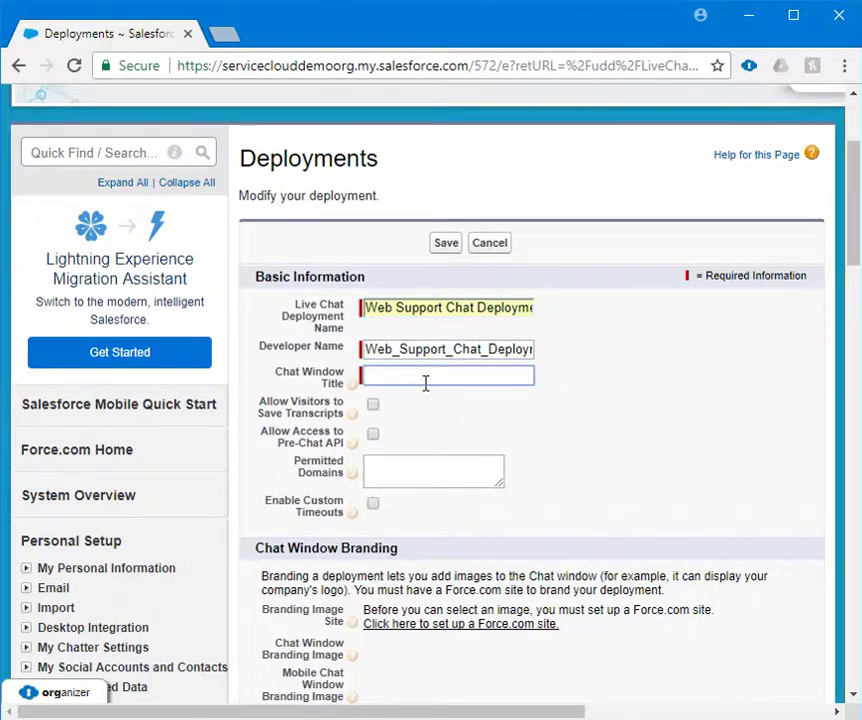
{"action": "type", "text": "Clou"}
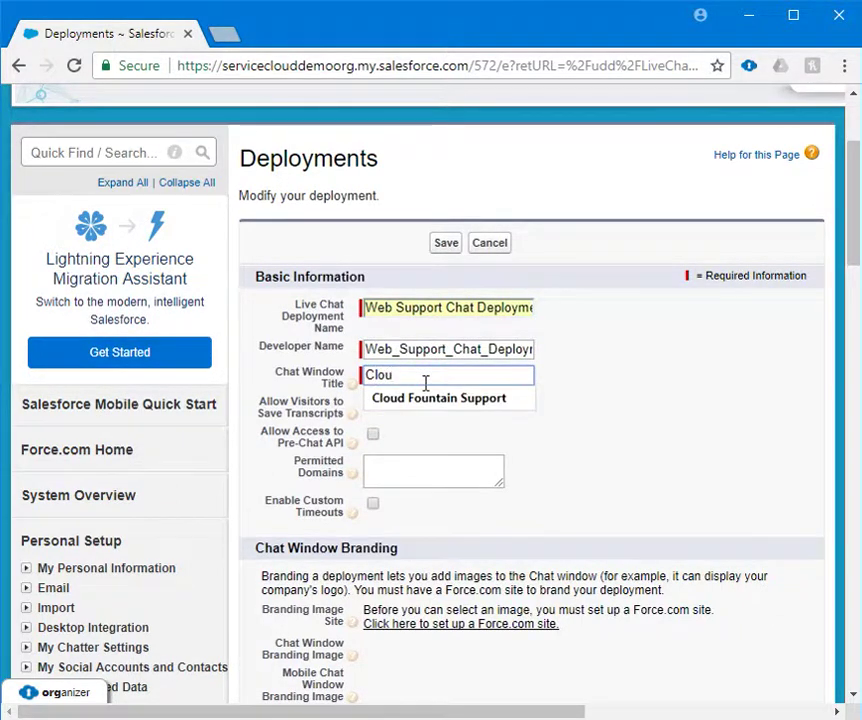
{"action": "left_click", "coordinate": [430, 396]}
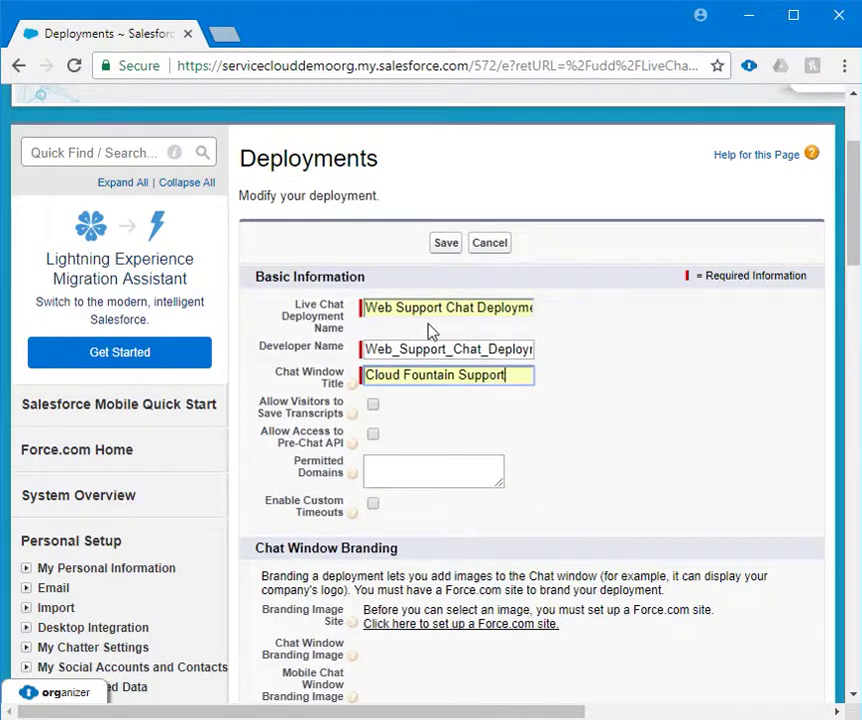
{"action": "left_click", "coordinate": [446, 249]}
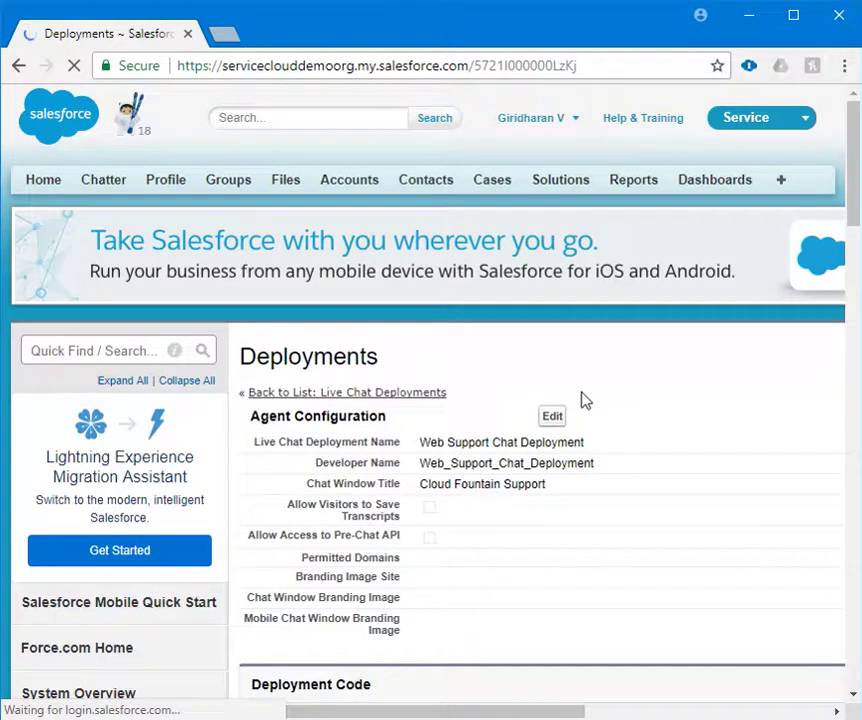
- Find the Apps page in Setup by searching for "app" and open the Service Cloud Console app for editing
{"action": "left_click", "coordinate": [83, 350]}
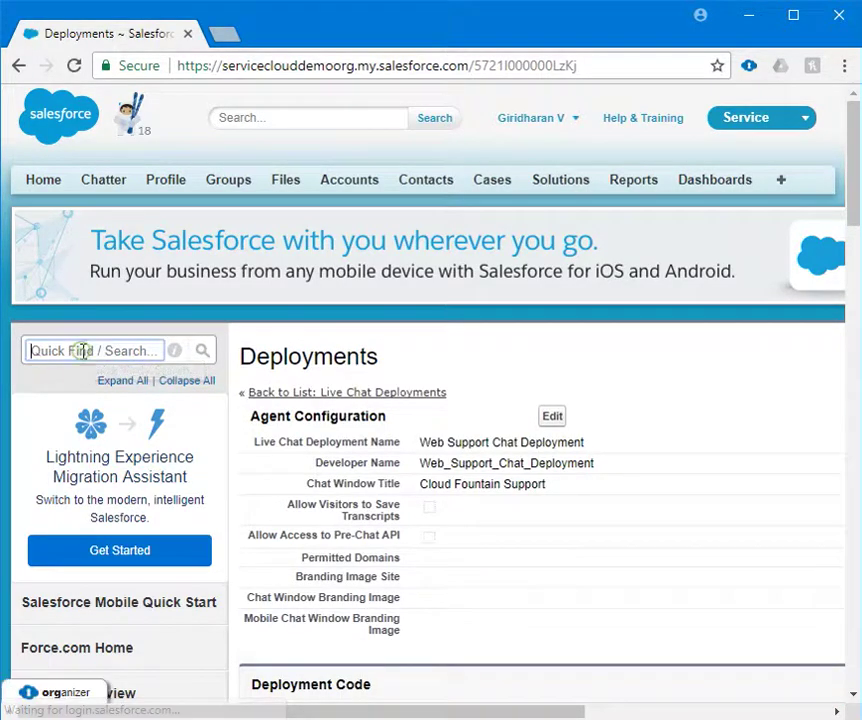
{"action": "type", "text": "app"}
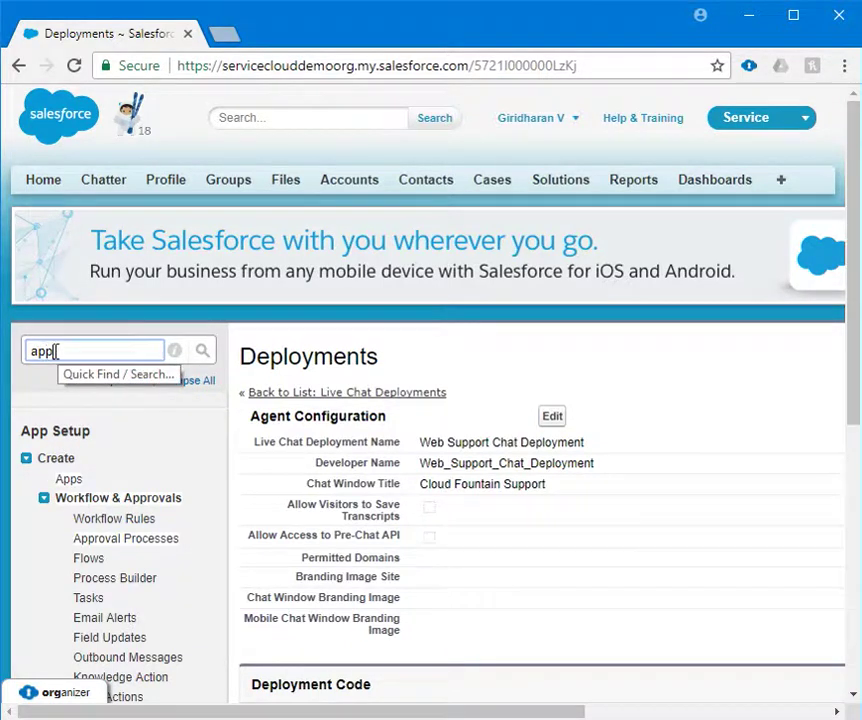
{"action": "left_click", "coordinate": [67, 481]}
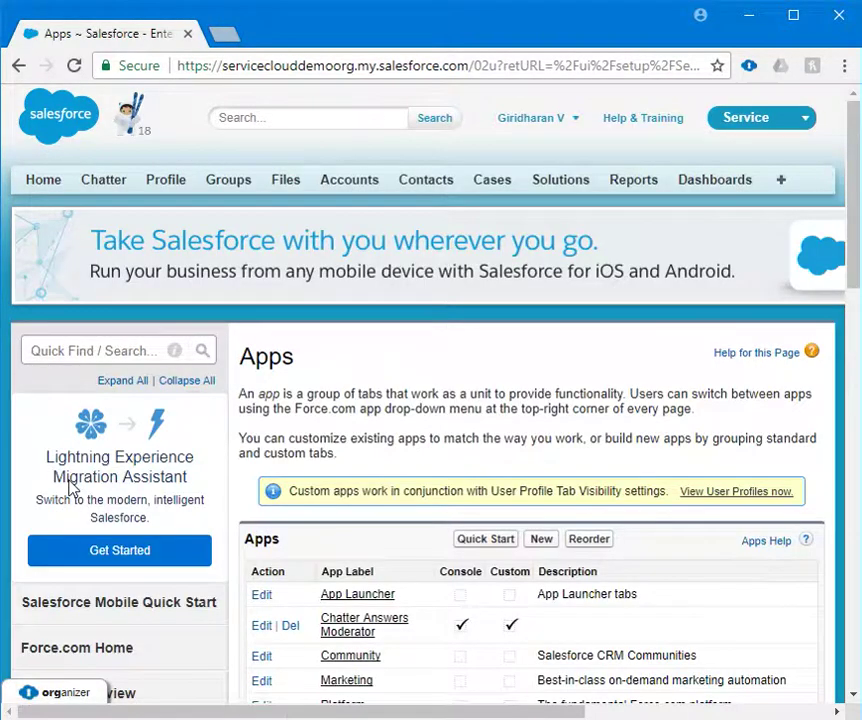
{"action": "scroll", "coordinate": [418, 508], "scroll_direction": "down", "scroll_amount": 3}
{"action": "scroll", "coordinate": [418, 511], "scroll_direction": "down", "scroll_amount": 1}
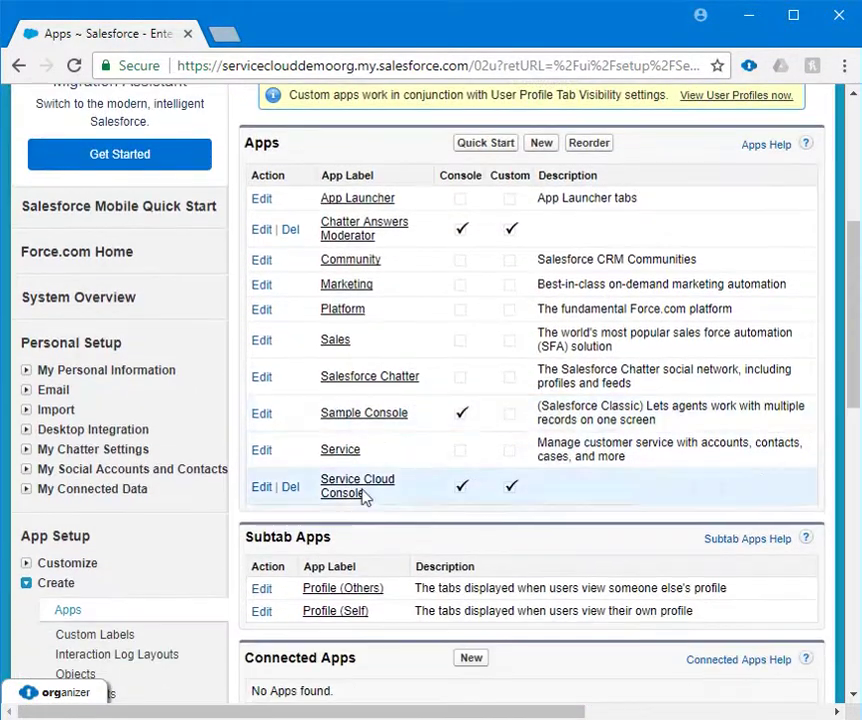
{"action": "left_click", "coordinate": [261, 414]}
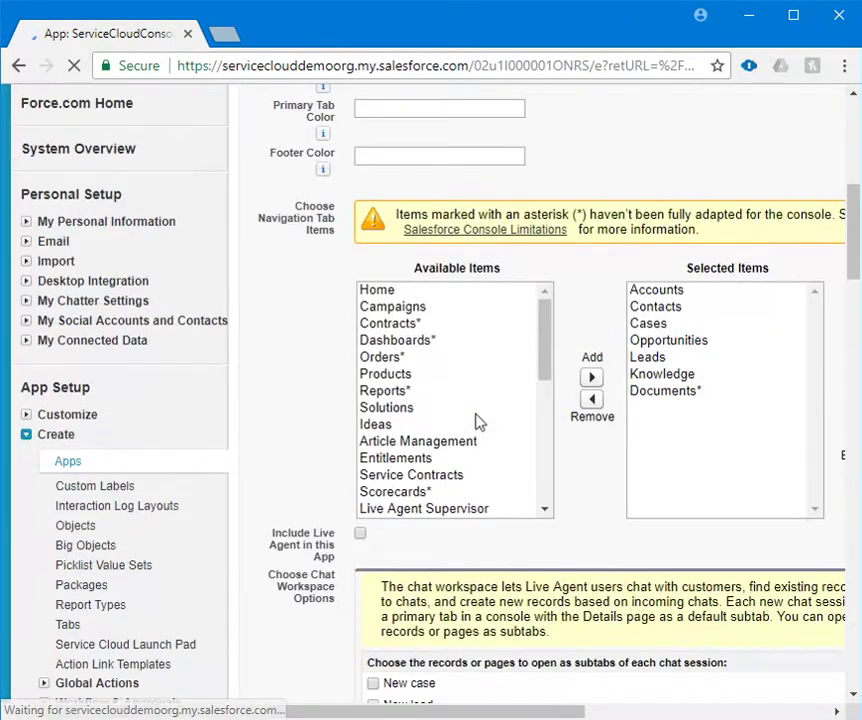
- Include Live Agent in the Service Cloud Console app and review the chat session subtab options
{"action": "scroll", "coordinate": [450, 420], "scroll_direction": "down", "scroll_amount": 4}
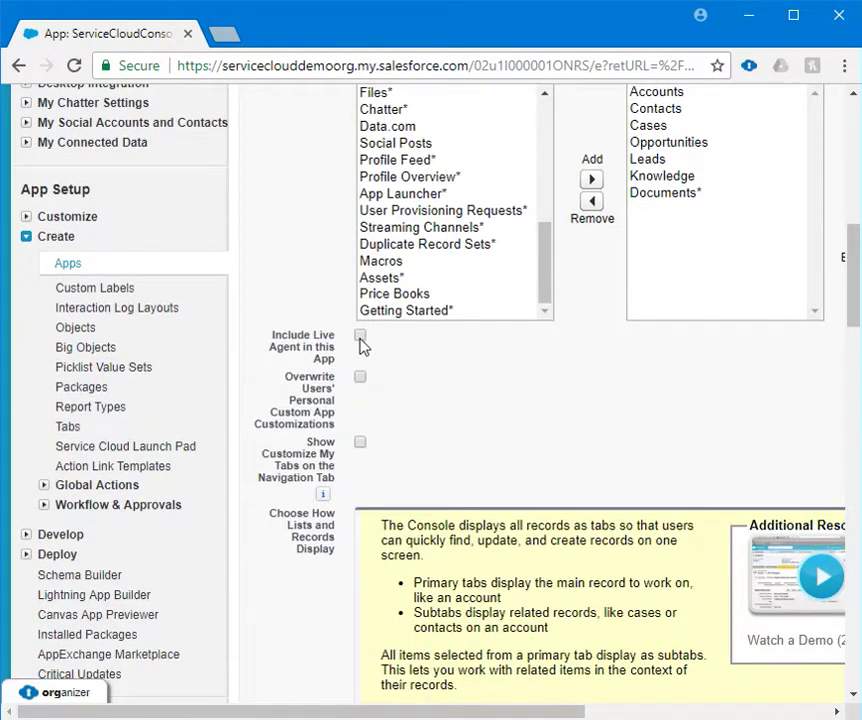
{"action": "left_click", "coordinate": [360, 336]}
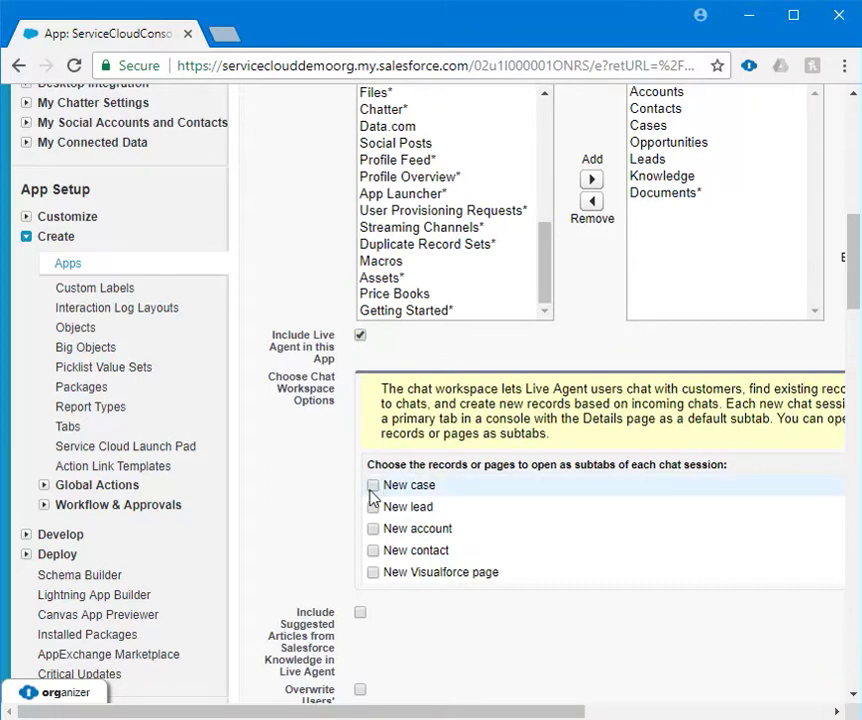
{"action": "left_click_drag", "start_coordinate": [379, 468], "coordinate": [411, 467]}
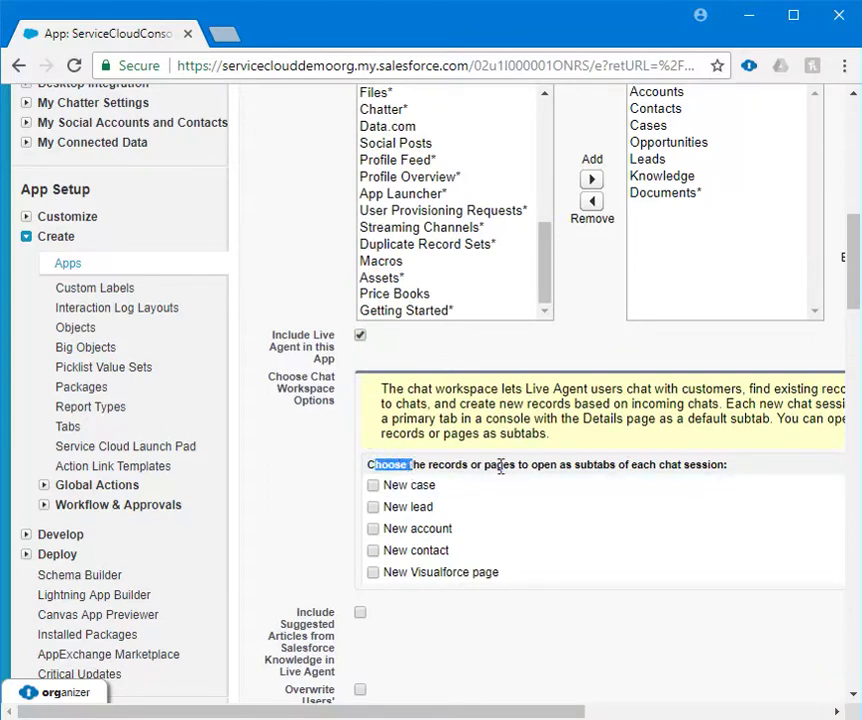